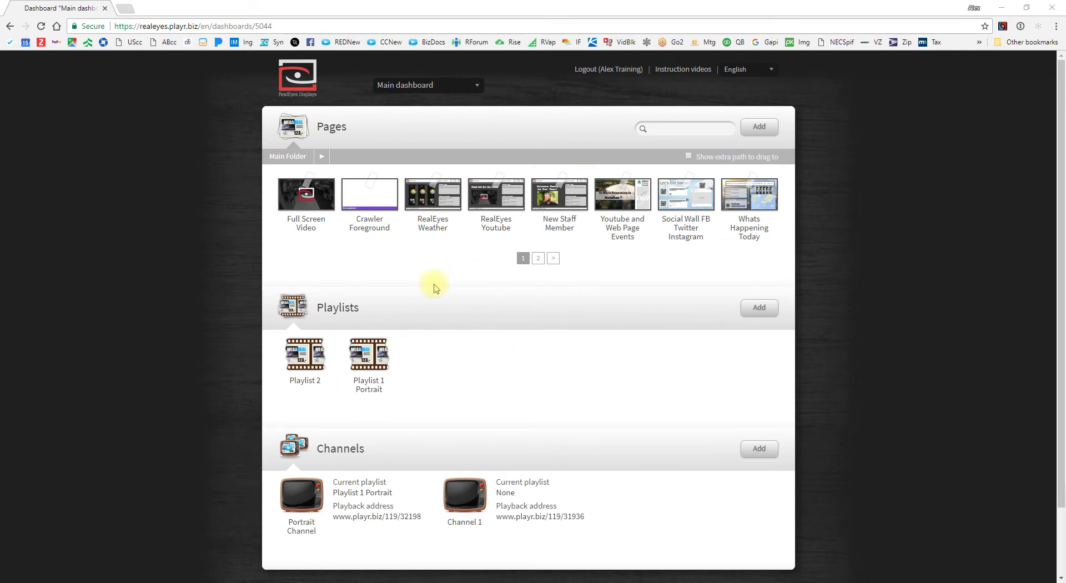
Step: Add RealEyes Weather, RealEyes Youtube, New Staff Member, Youtube and Web Page Events, Social Wall and Full Screen Video to Playlist 2
drag(433, 193, 311, 353)
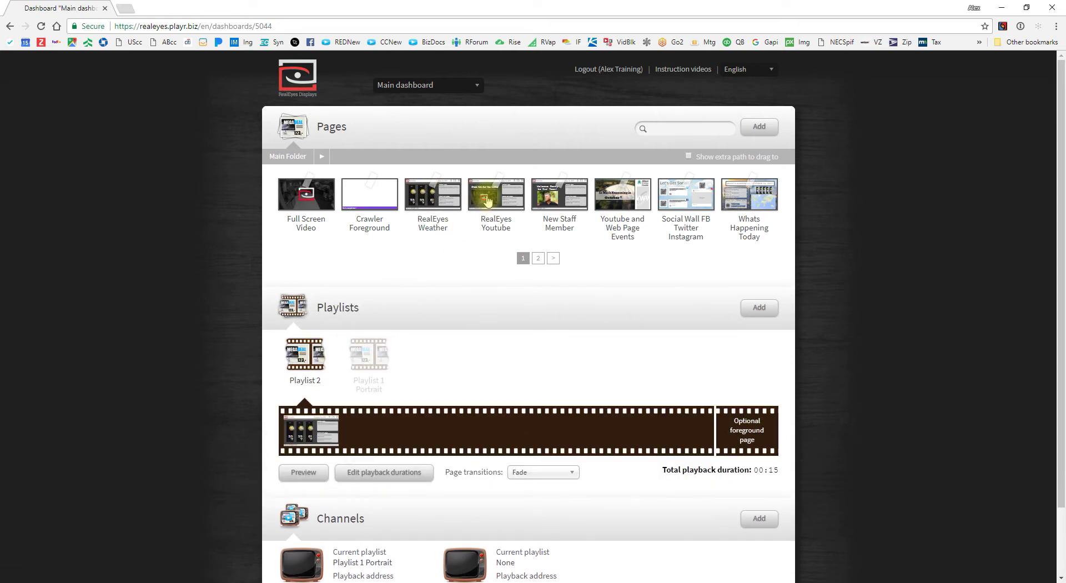
drag(483, 202, 369, 428)
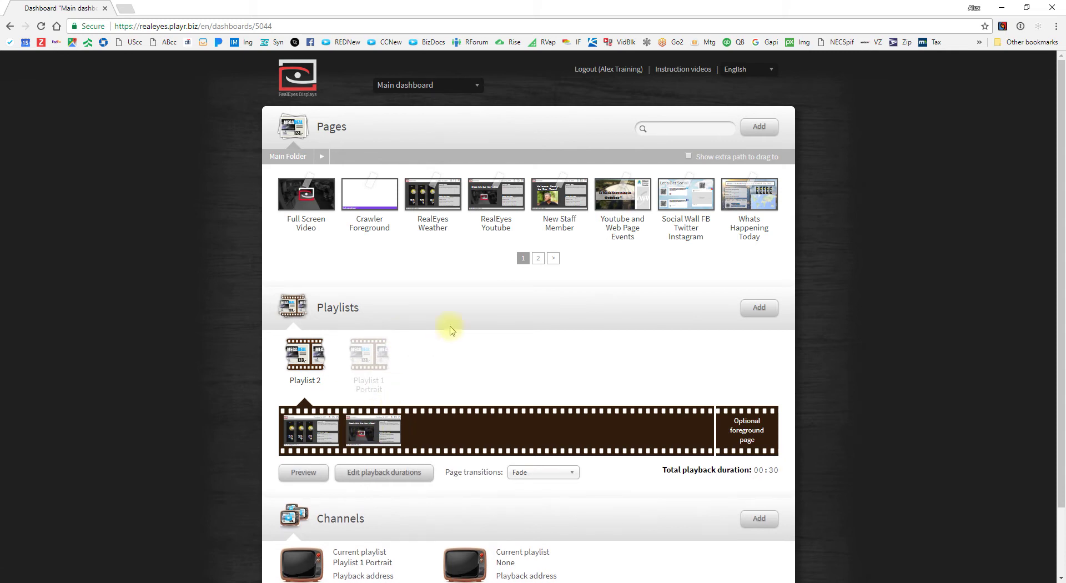
drag(561, 191, 436, 434)
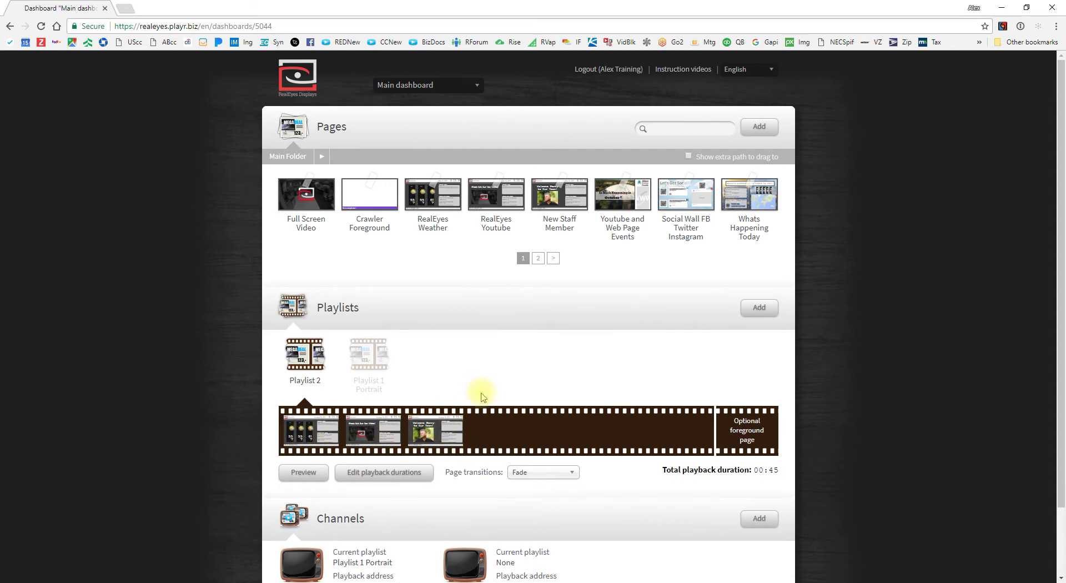
drag(618, 209, 508, 414)
drag(673, 199, 558, 428)
drag(420, 224, 623, 428)
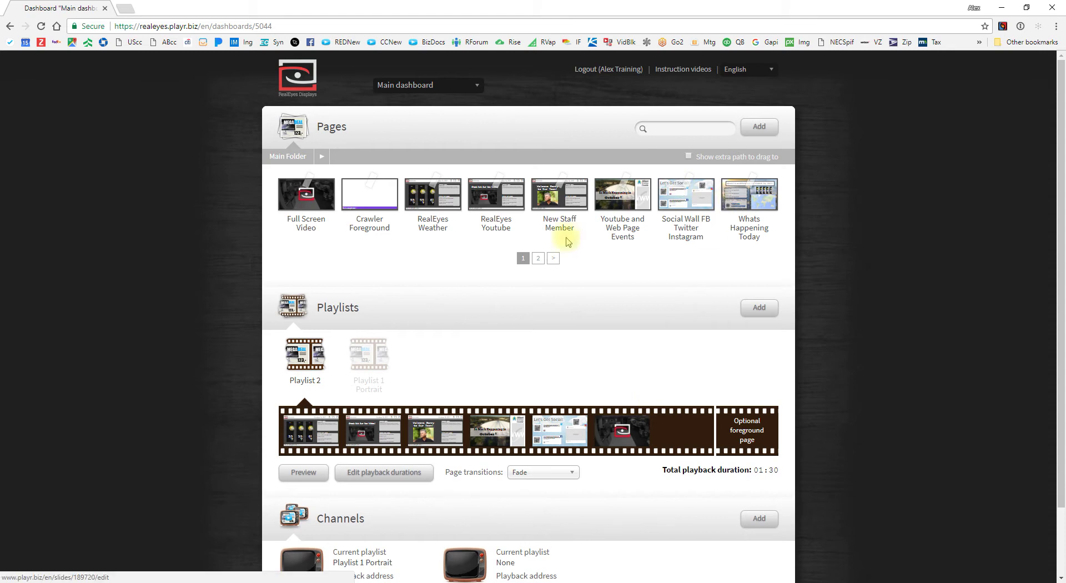
Step: Append Whats Happening Today, Menu and Study Abroad Funny to Playlist 2, totalling 02:15
click(754, 197)
drag(729, 253, 493, 444)
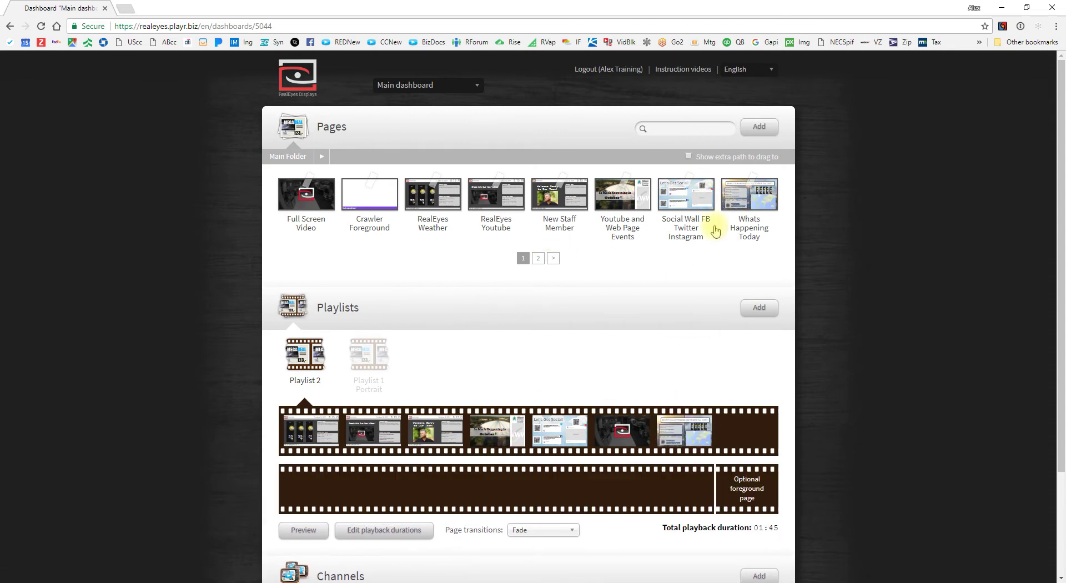
click(538, 258)
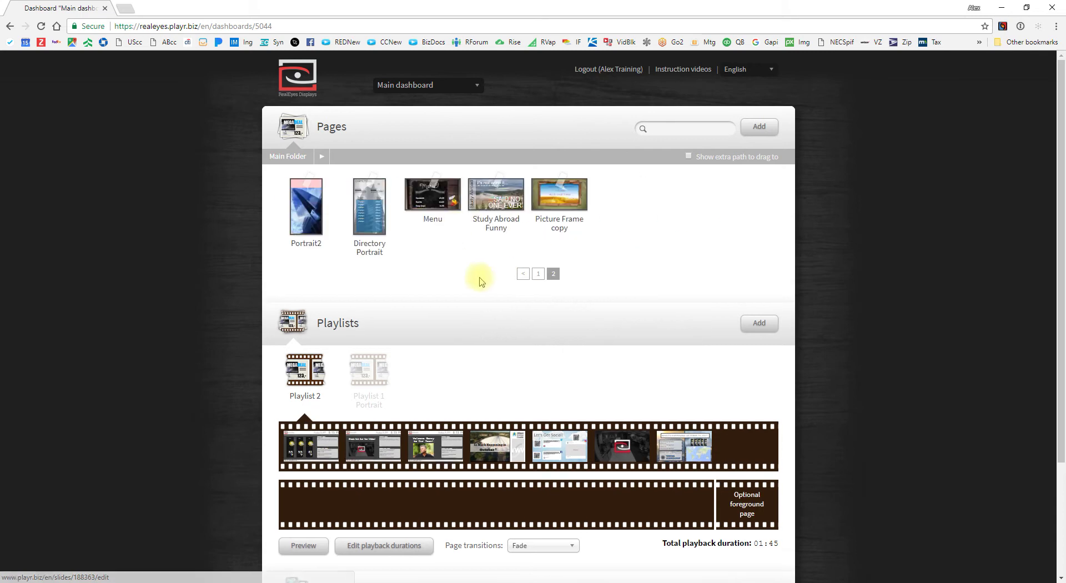
drag(436, 197, 735, 447)
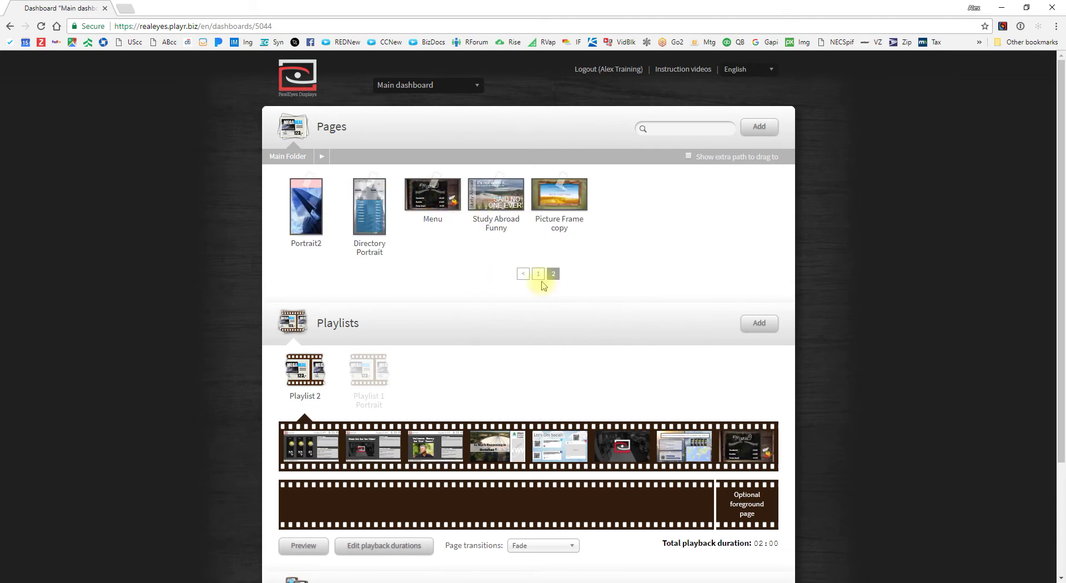
drag(496, 197, 364, 485)
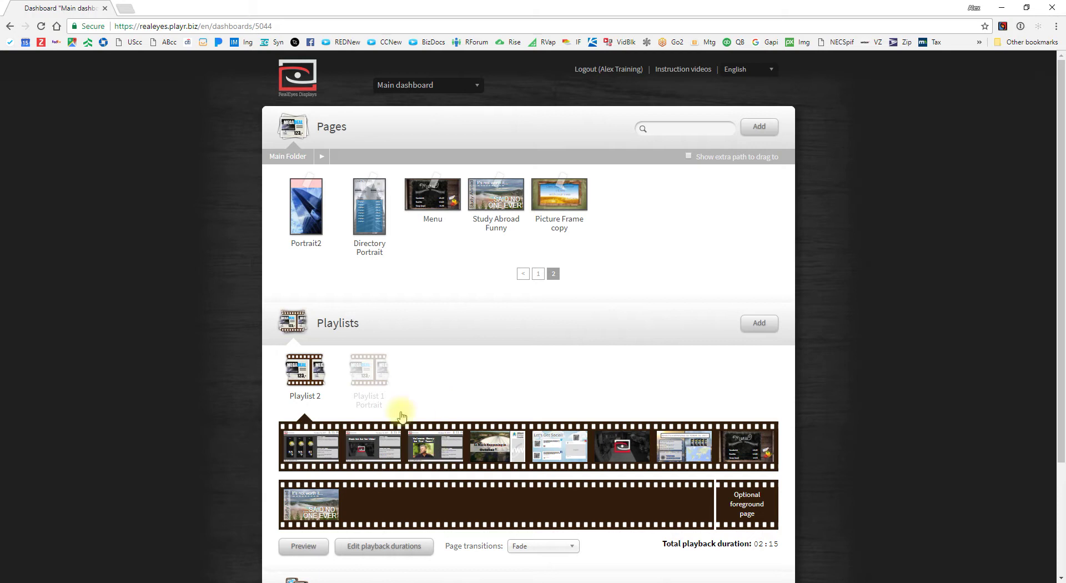
scroll(269, 337, down, 1)
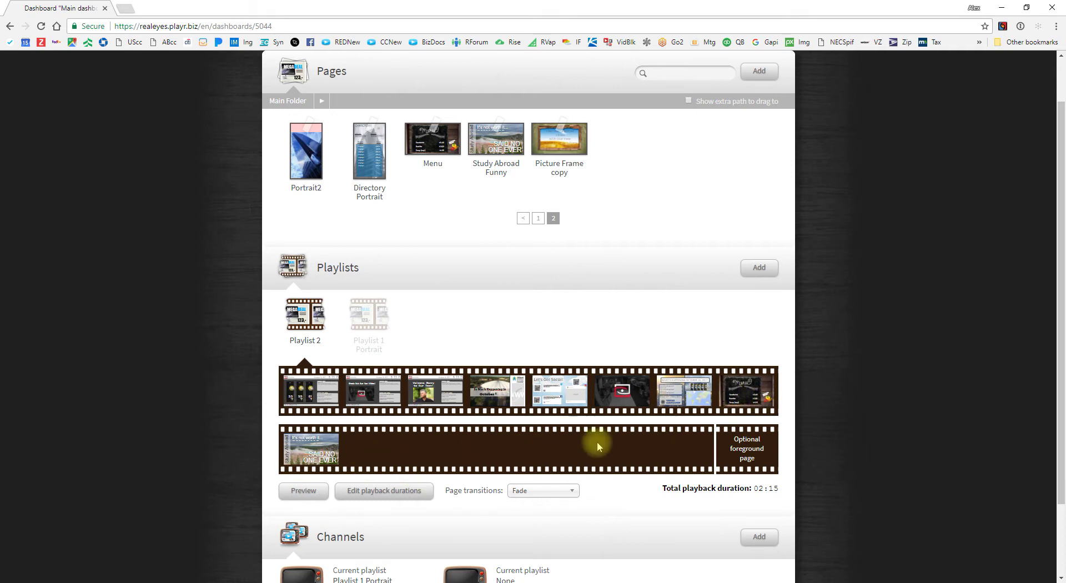
Step: Confirm Channel 1 plays Playlist 2 and bring up the playlist's per-slide durations for editing
scroll(690, 445, down, 2)
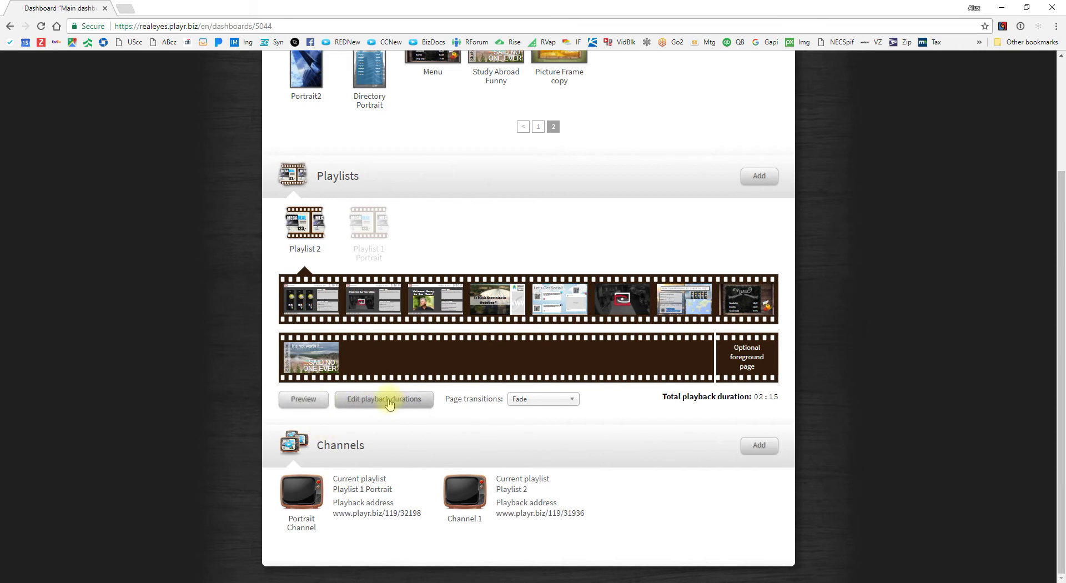
click(389, 404)
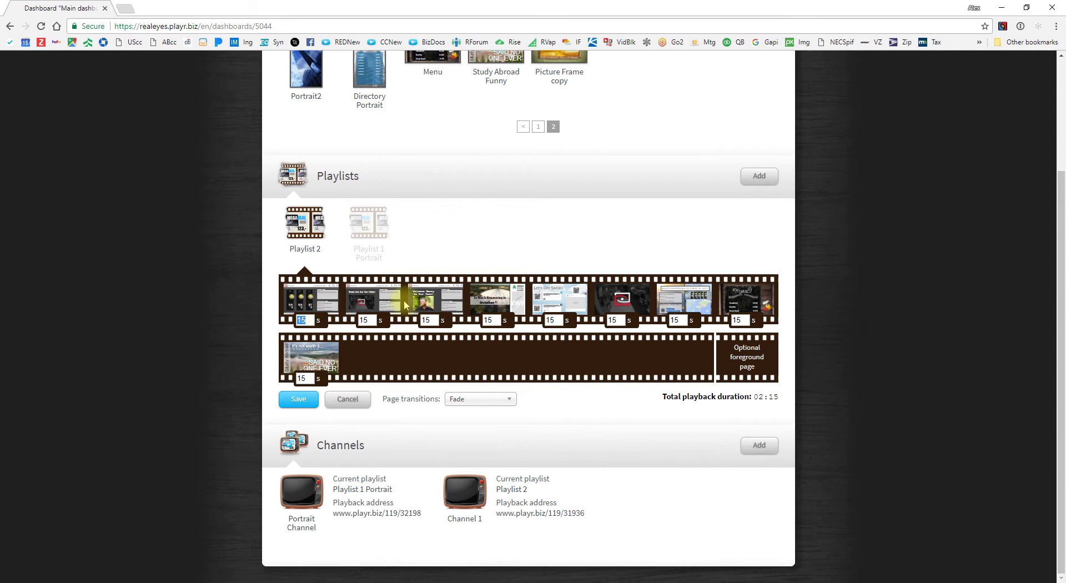
Step: Change the first five slides' durations from 15 to 5 seconds
key(Tab)
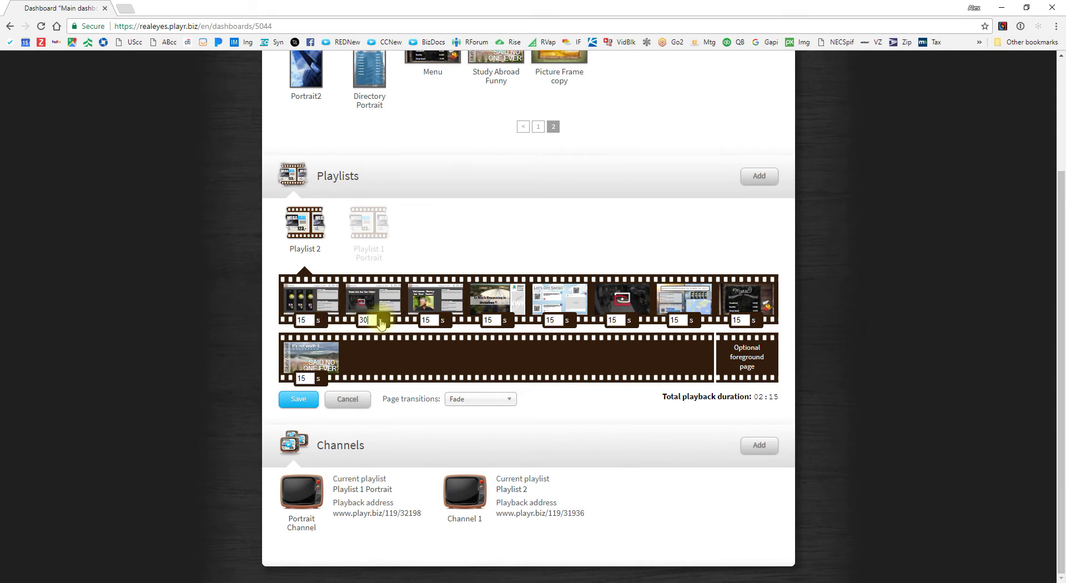
drag(373, 320, 349, 322)
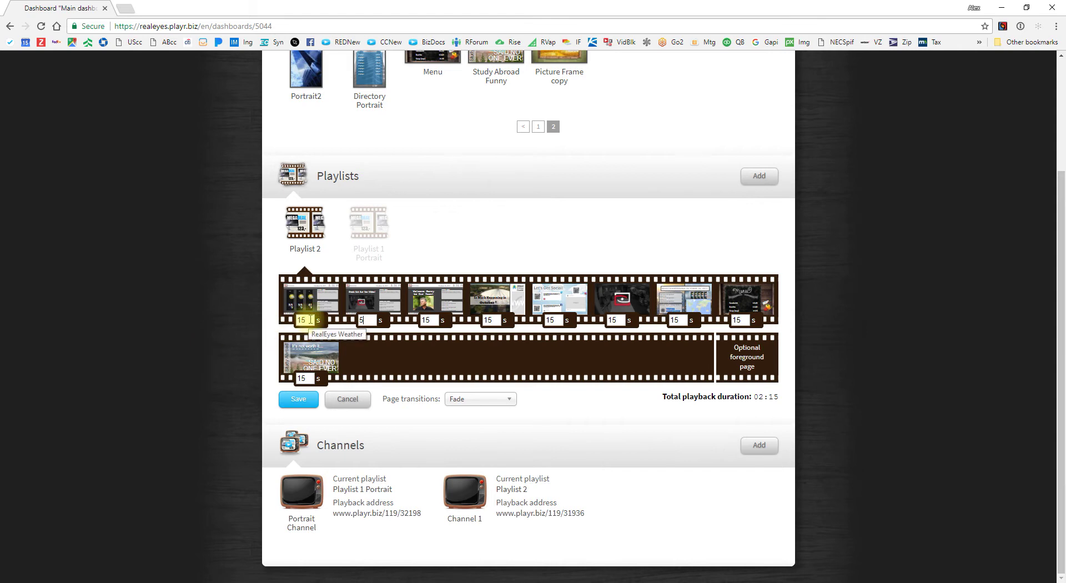
drag(310, 320, 262, 320)
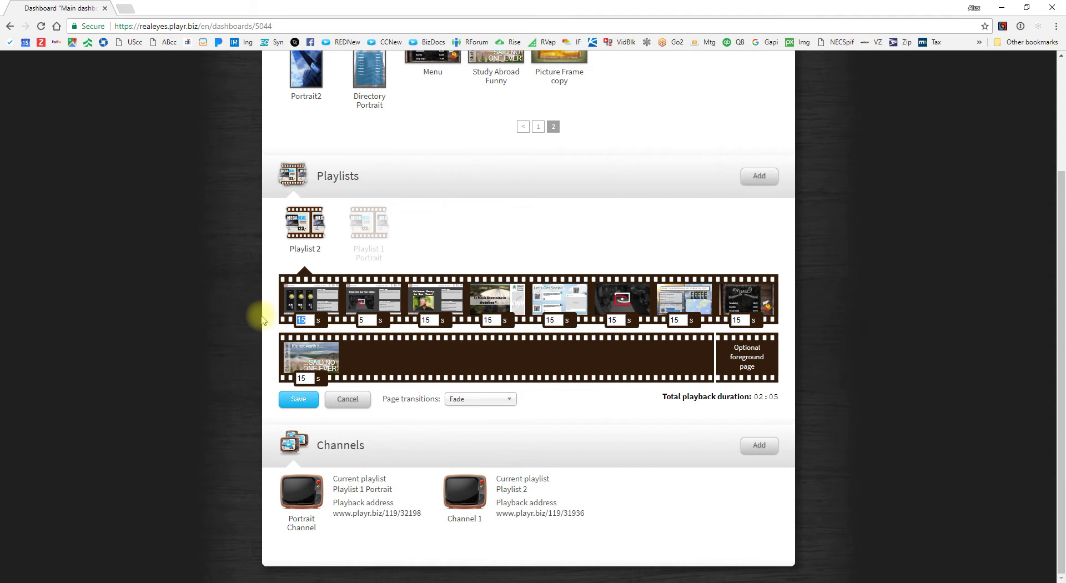
text(5)
double_click(430, 320)
text(5)
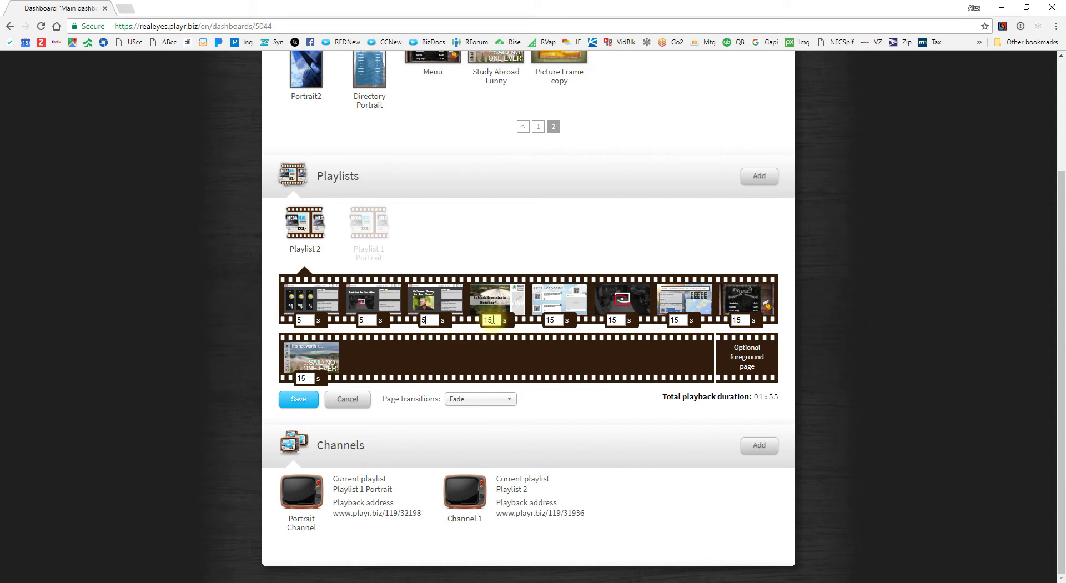
double_click(493, 319)
text(5)
double_click(556, 319)
text(5)
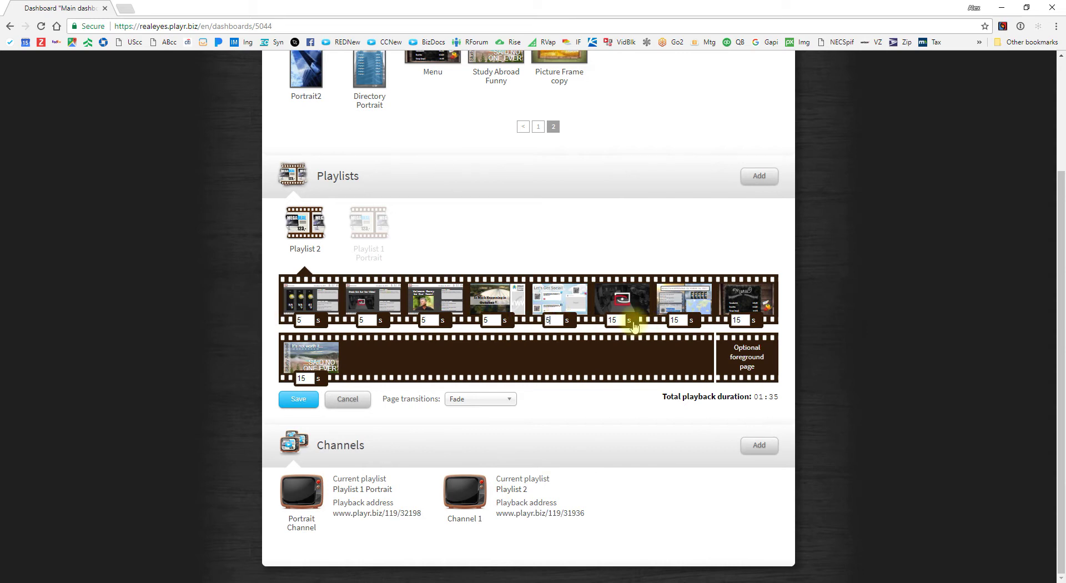
Step: Set slides six through nine to 5 seconds and save, for a 00:45 total
double_click(616, 320)
text(5)
double_click(673, 320)
text(5)
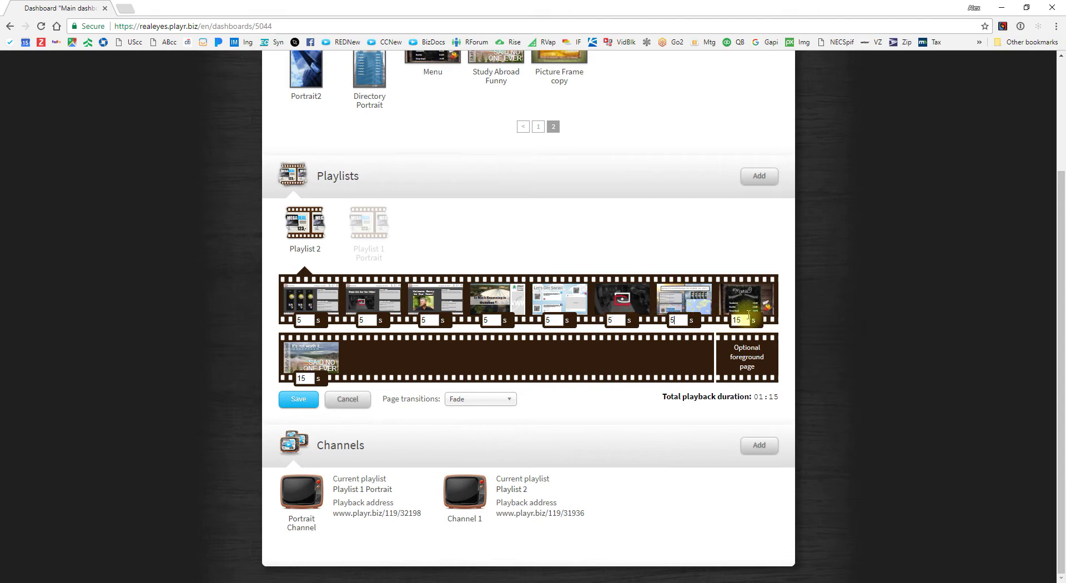
double_click(741, 320)
text(5)
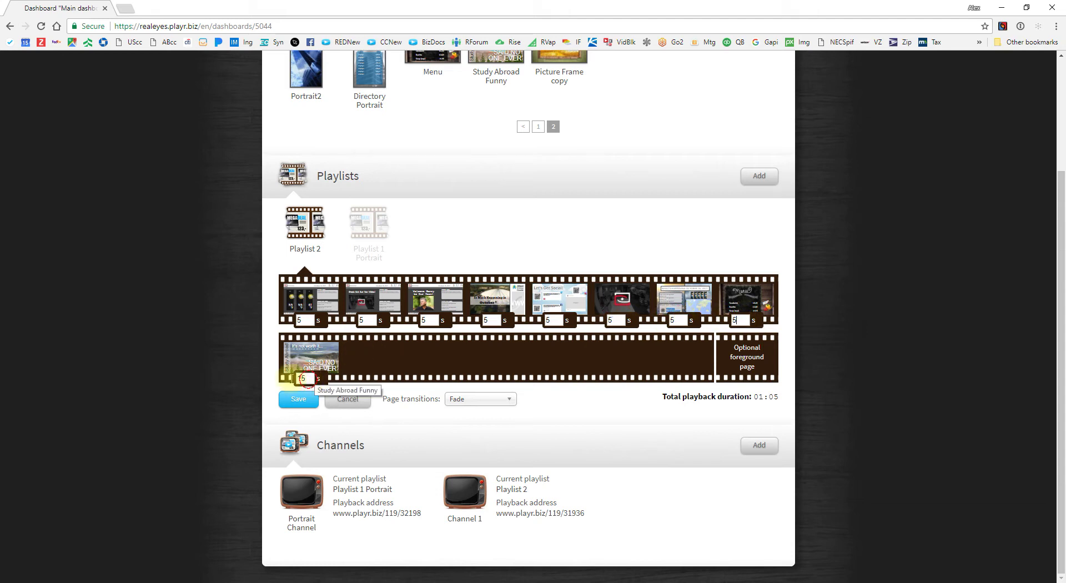
double_click(300, 378)
text(5)
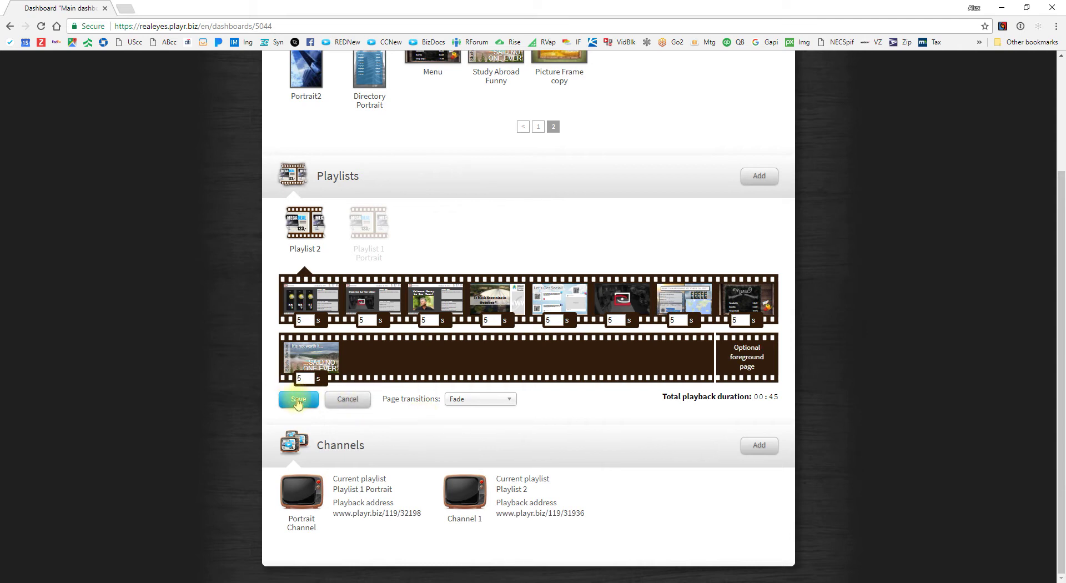
click(299, 399)
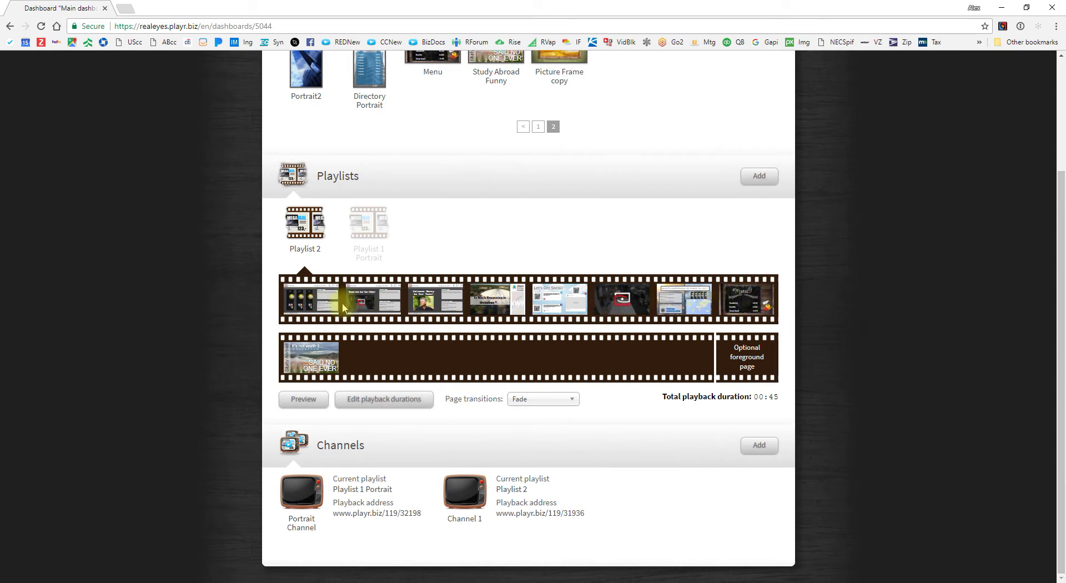
Step: Show page 1 of the Pages library, then reopen Playlist 2's slide durations for editing
scroll(419, 261, up, 3)
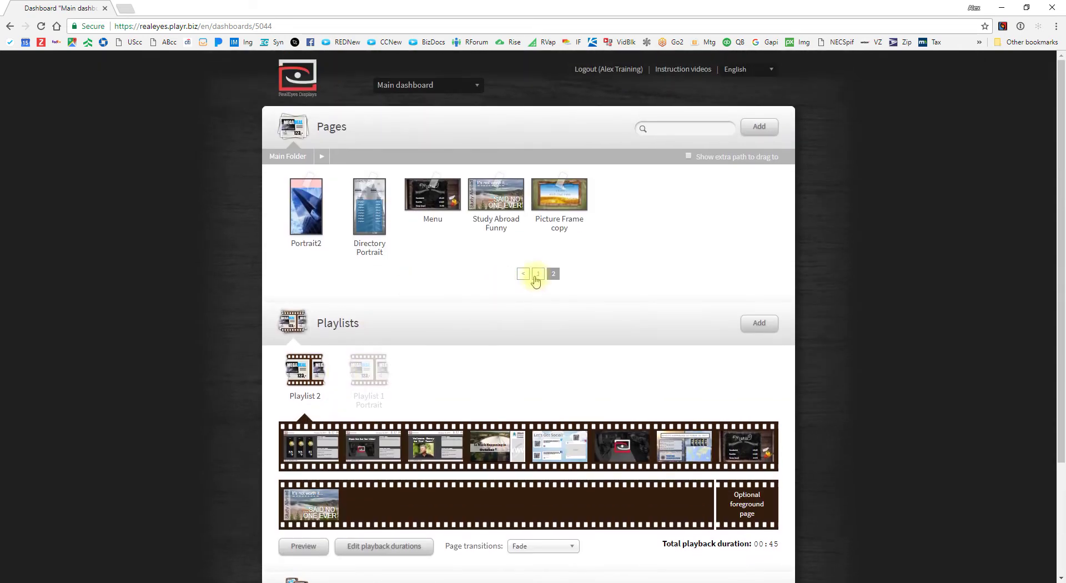
click(537, 275)
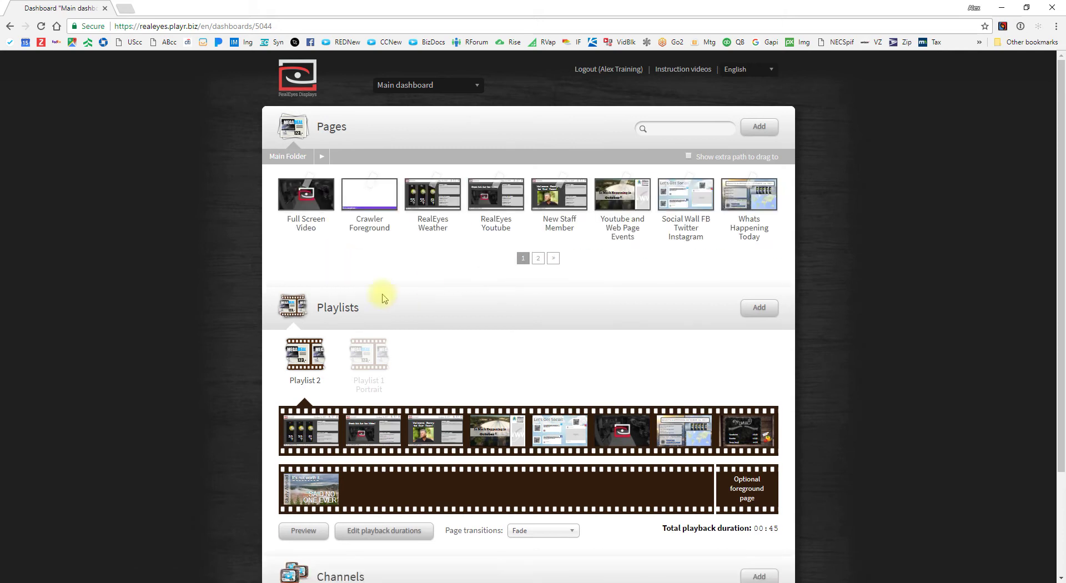
scroll(294, 217, down, 1)
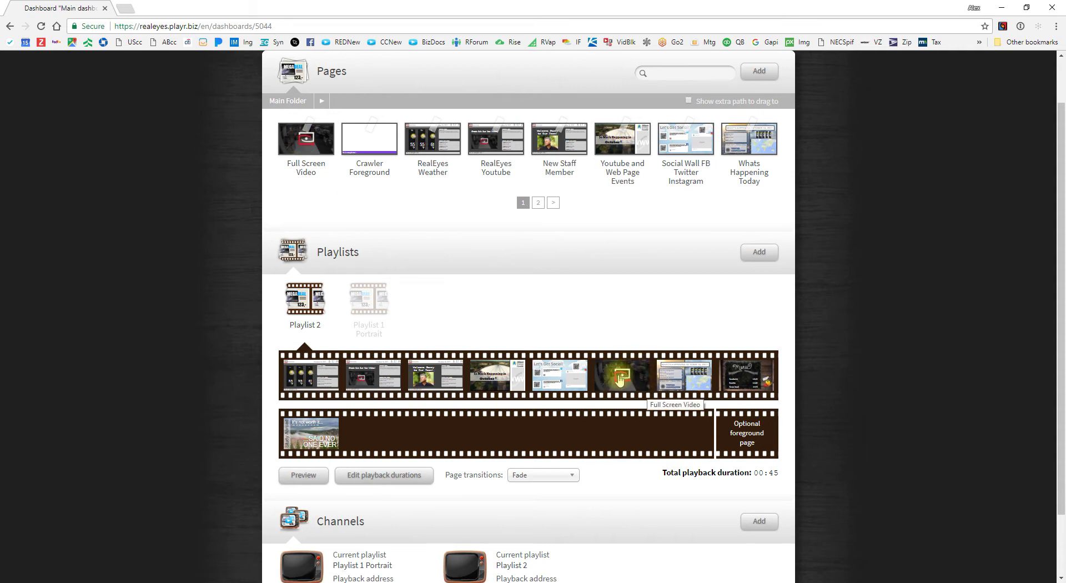
click(359, 476)
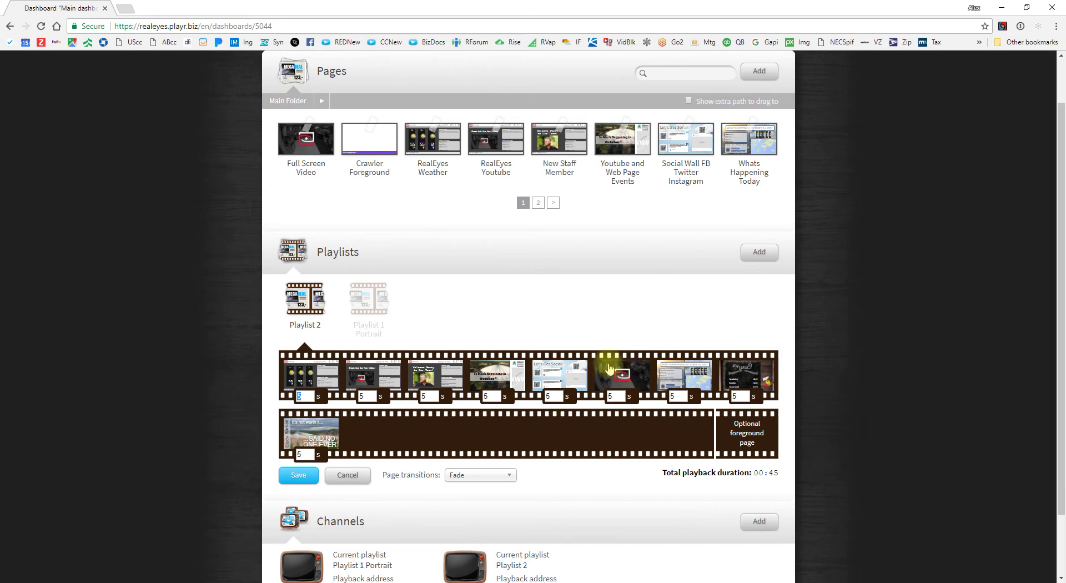
Step: Set the Full Screen Video slide to 60 seconds and save, raising the total to 01:40
click(614, 396)
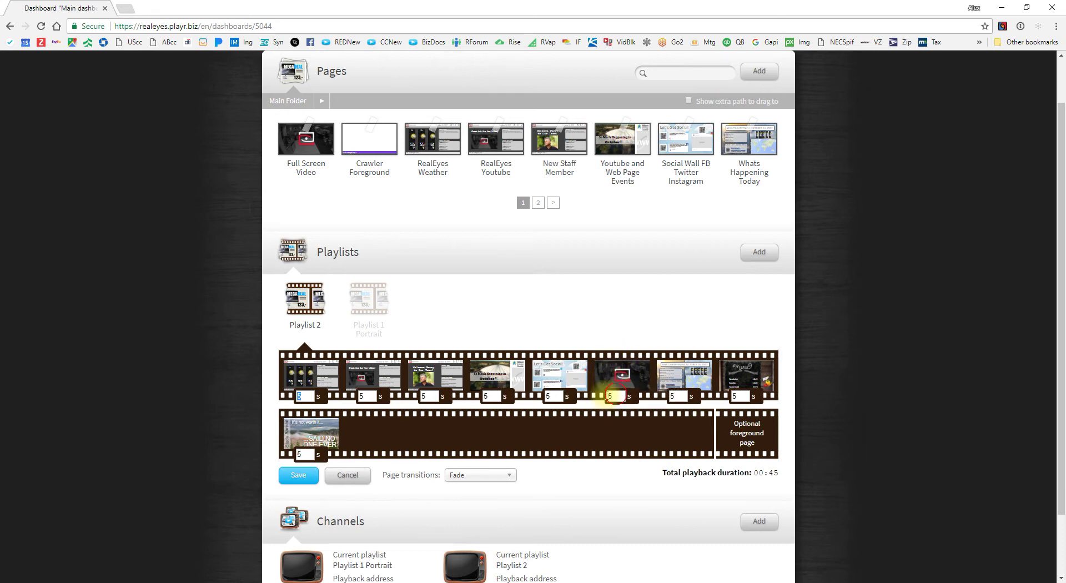
click(615, 395)
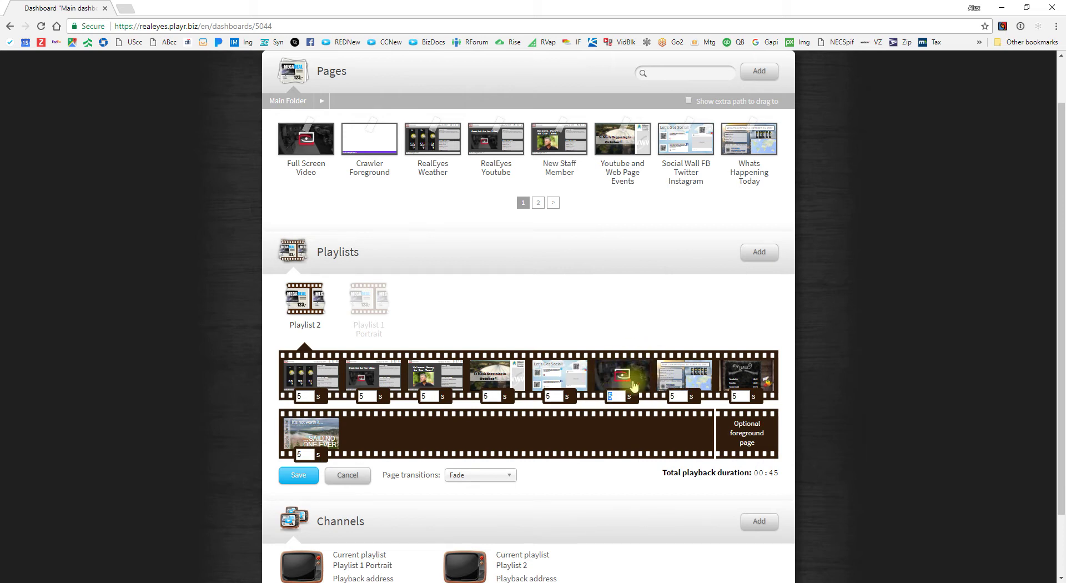
click(611, 397)
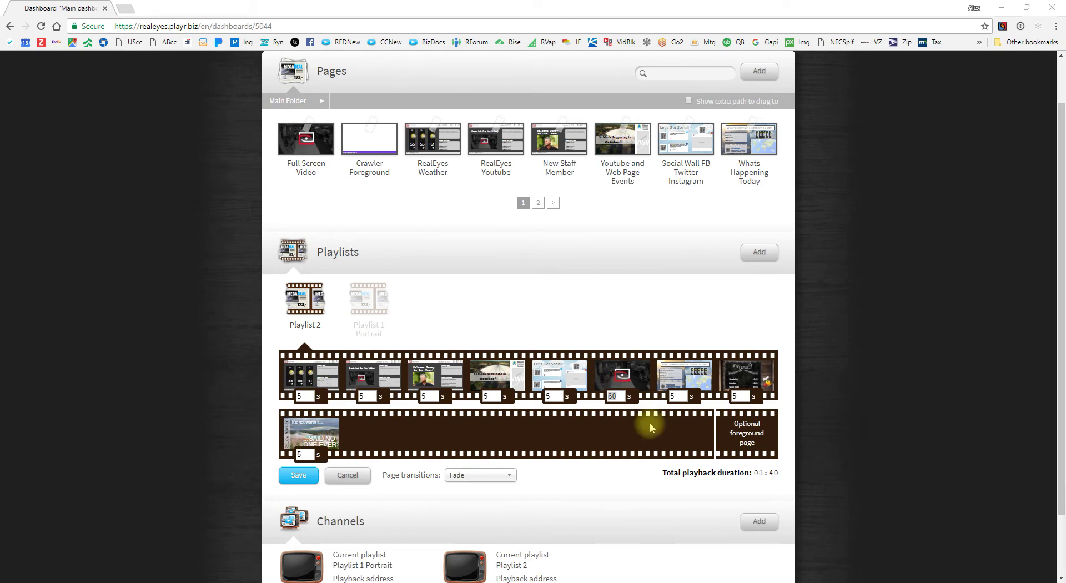
click(300, 477)
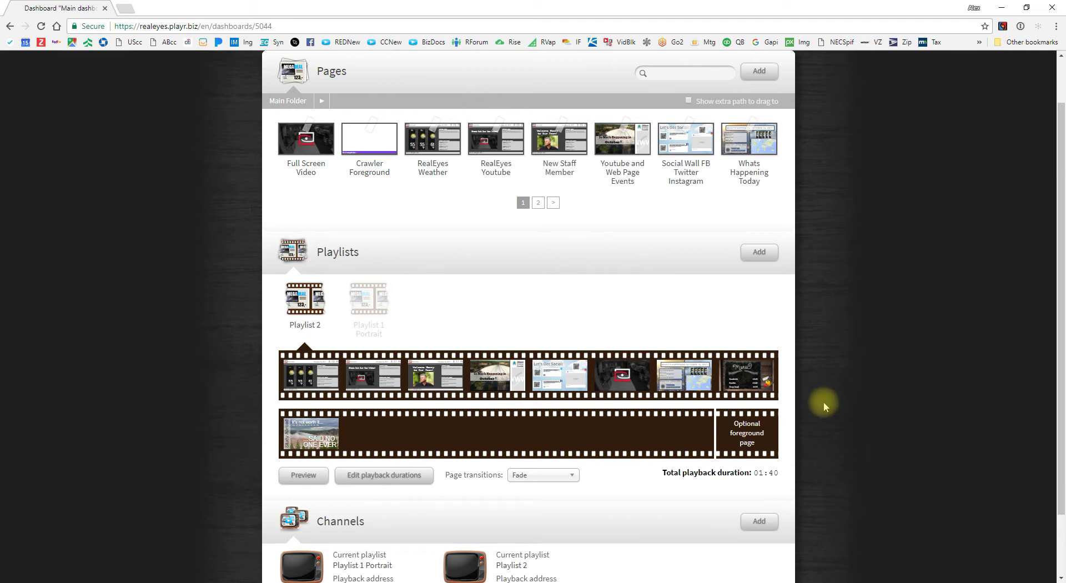
Step: Replace Full Screen Video in Playlist 2 with Whats Happening Today, leaving eight pages totalling 00:50
click(320, 382)
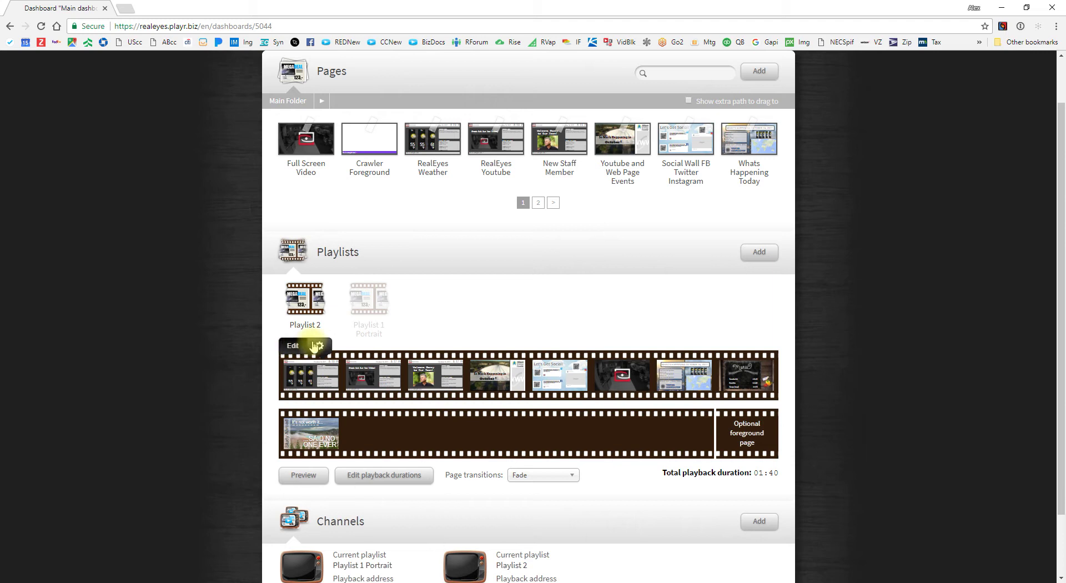
click(397, 379)
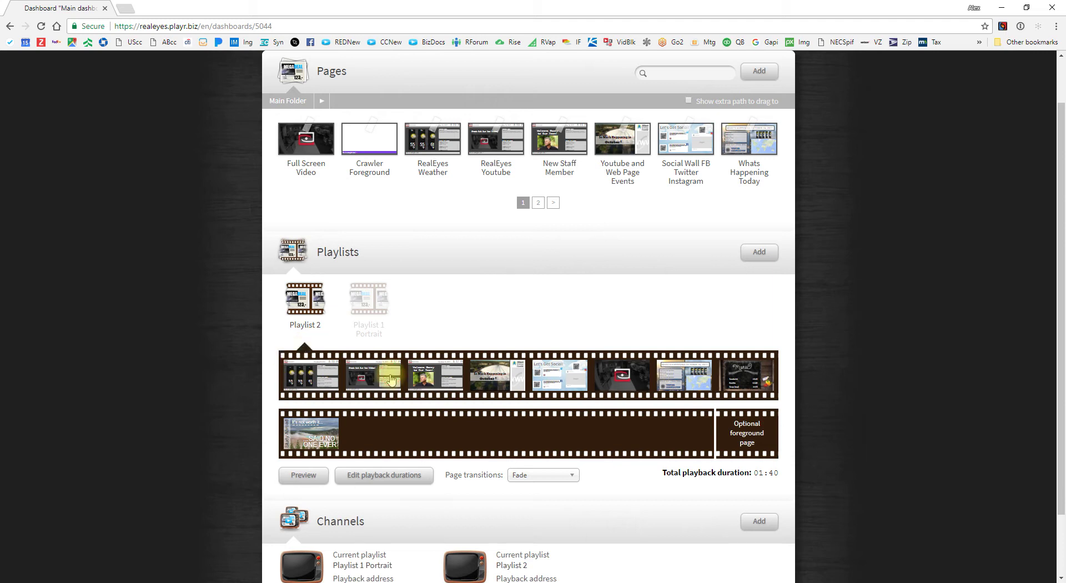
click(190, 400)
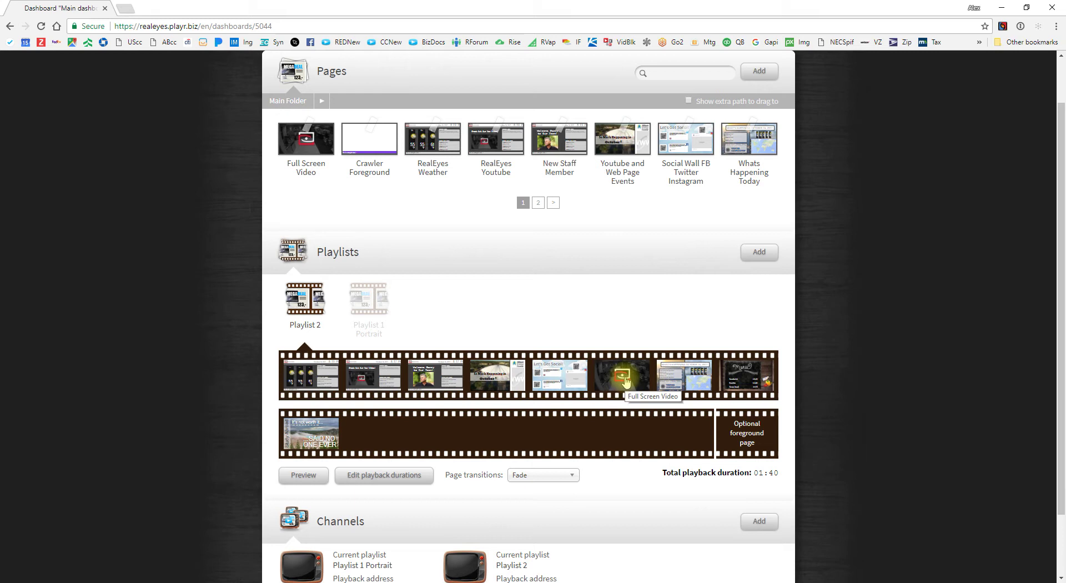
drag(629, 376, 28, 350)
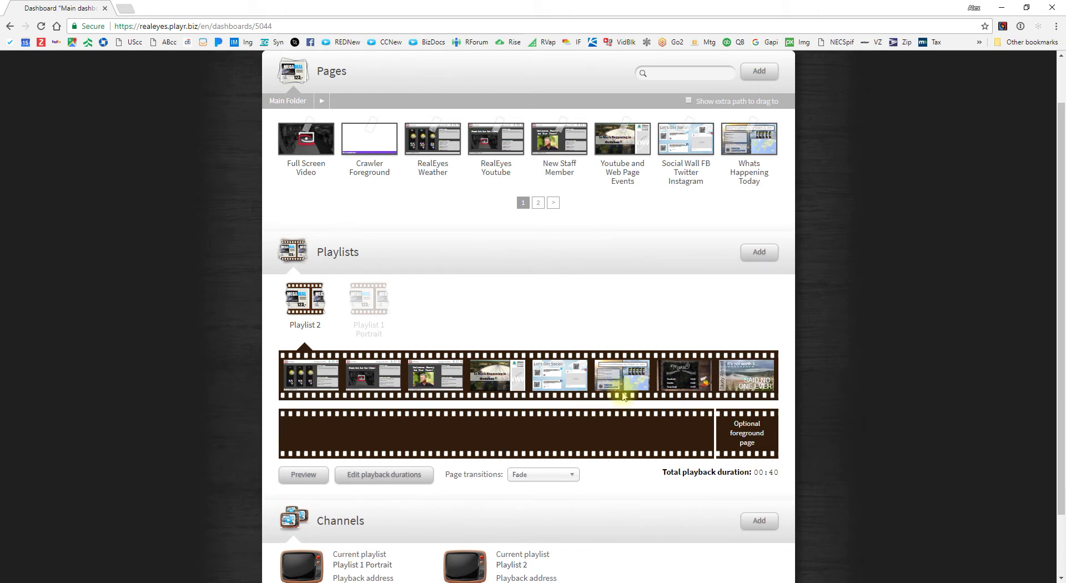
drag(614, 400, 208, 471)
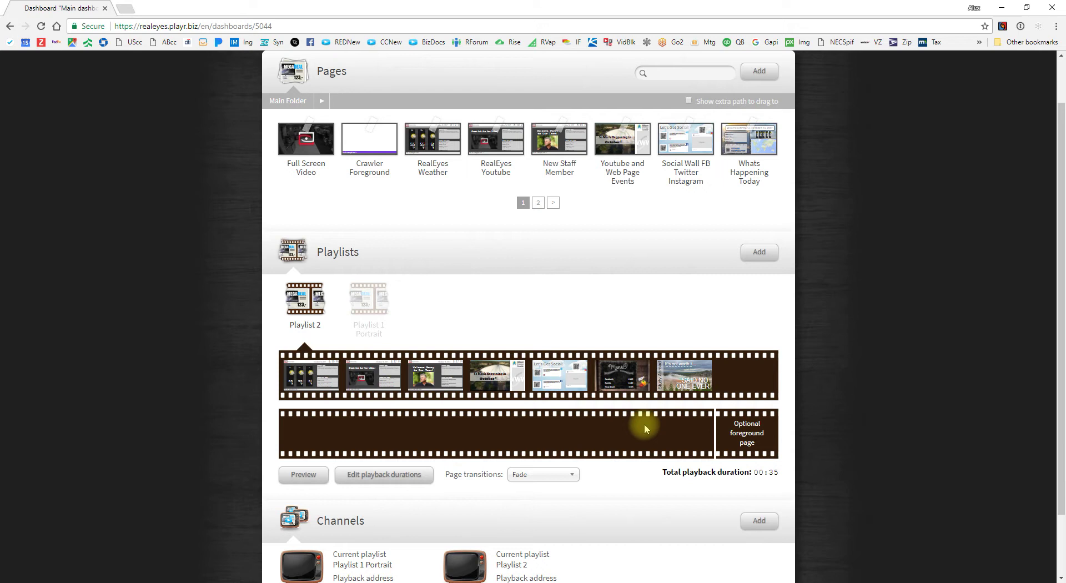
drag(749, 145, 617, 371)
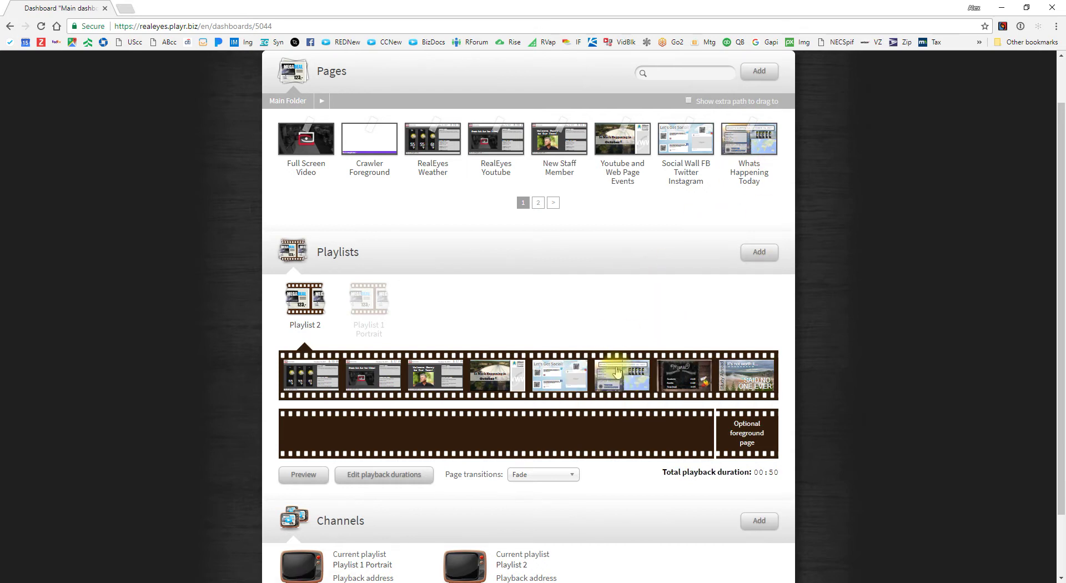
Step: Review the RealEyes Youtube page in its design editor, then go back to the dashboard
click(372, 379)
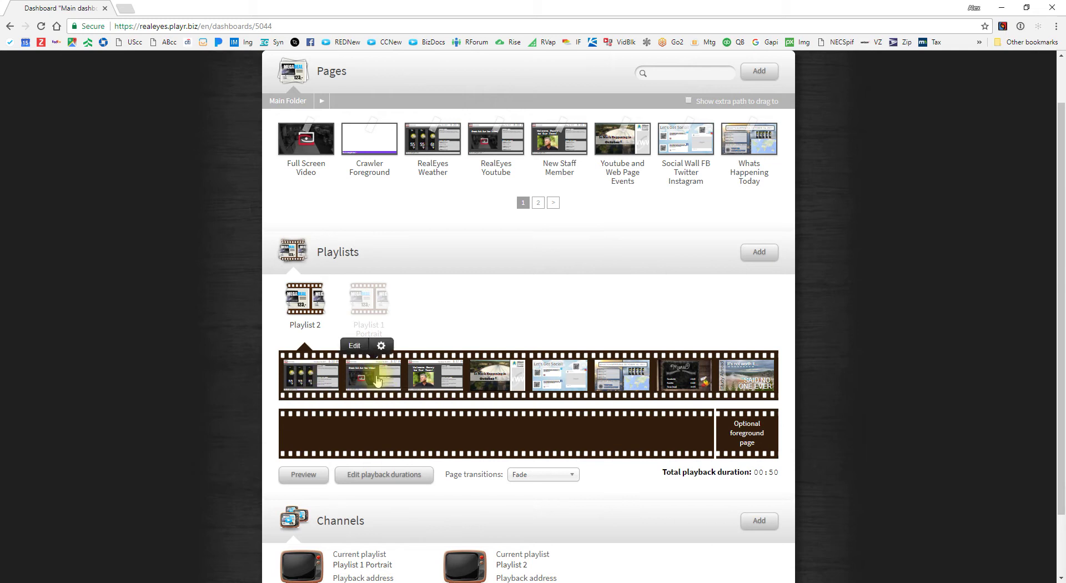
click(351, 347)
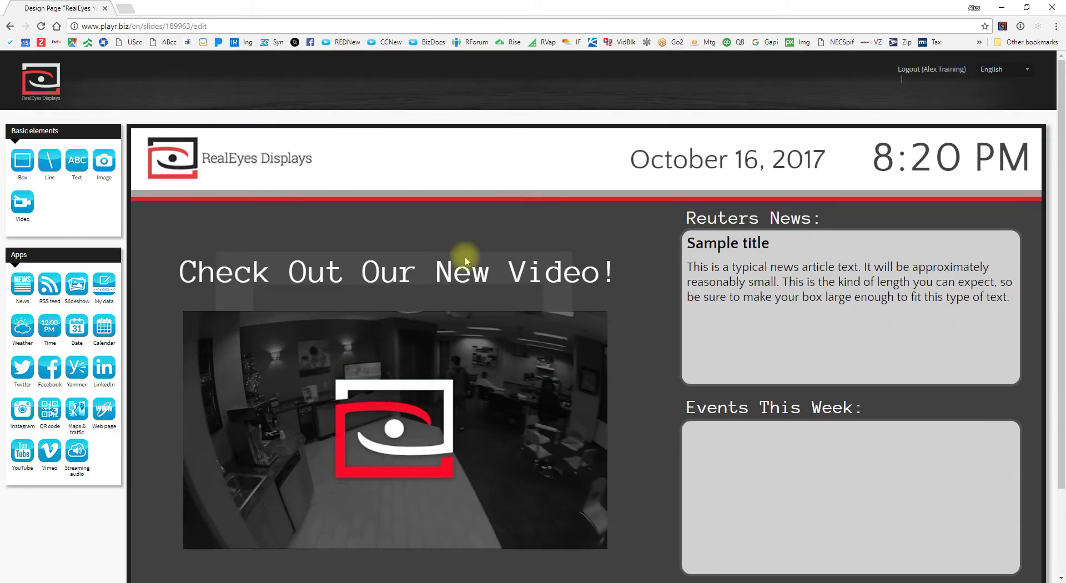
scroll(498, 341, down, 2)
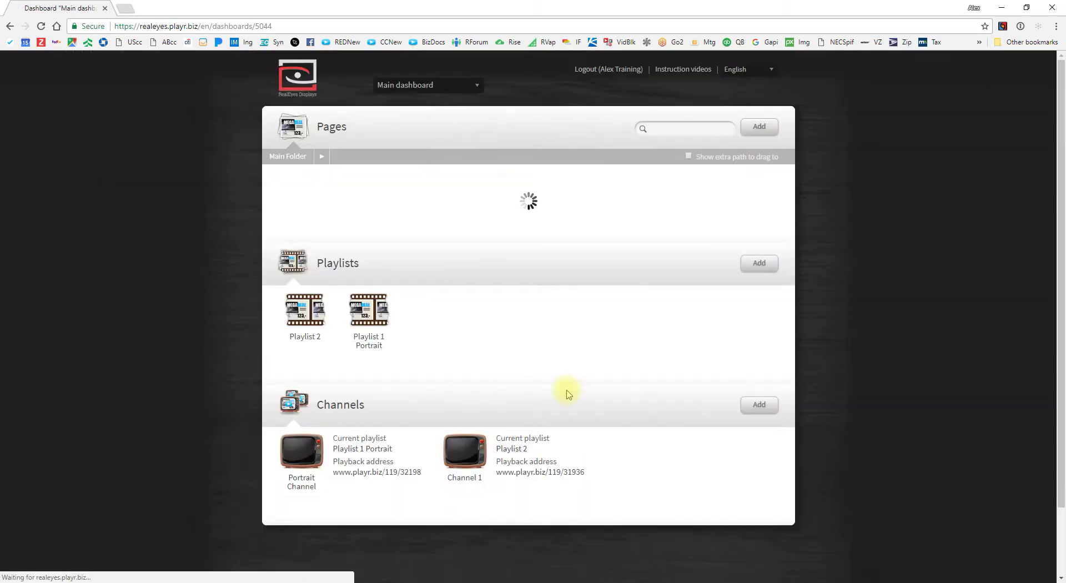
click(304, 359)
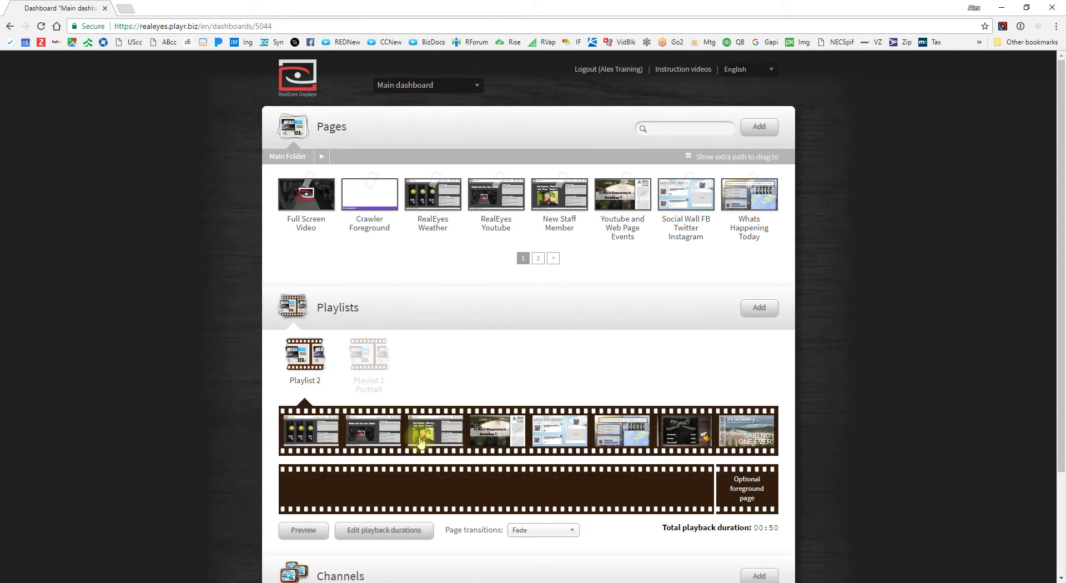
Step: Inspect the RealEyes Youtube page's playback properties and close them without changes
mouse_move(381, 438)
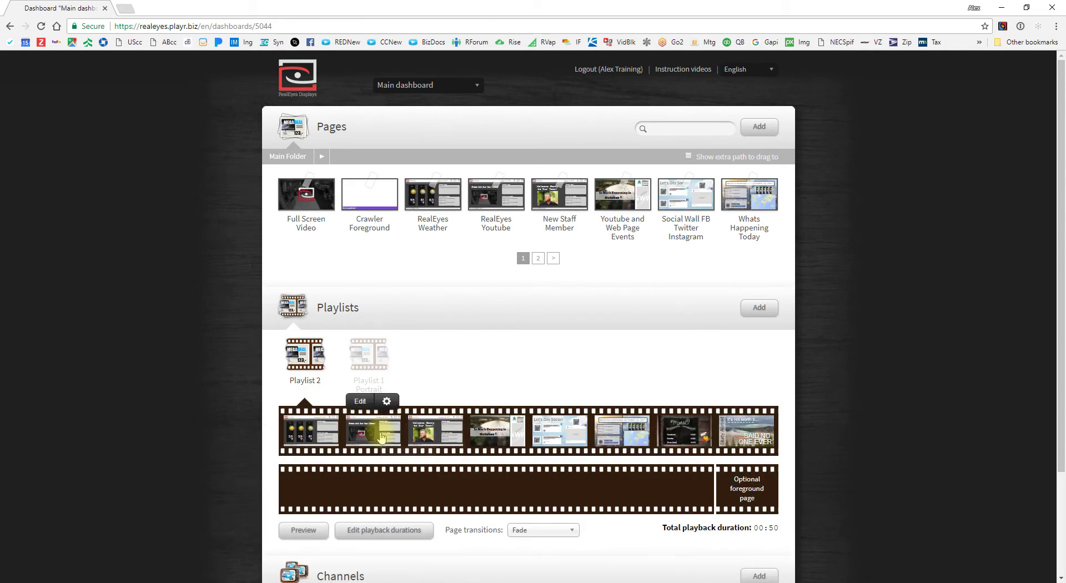
click(387, 401)
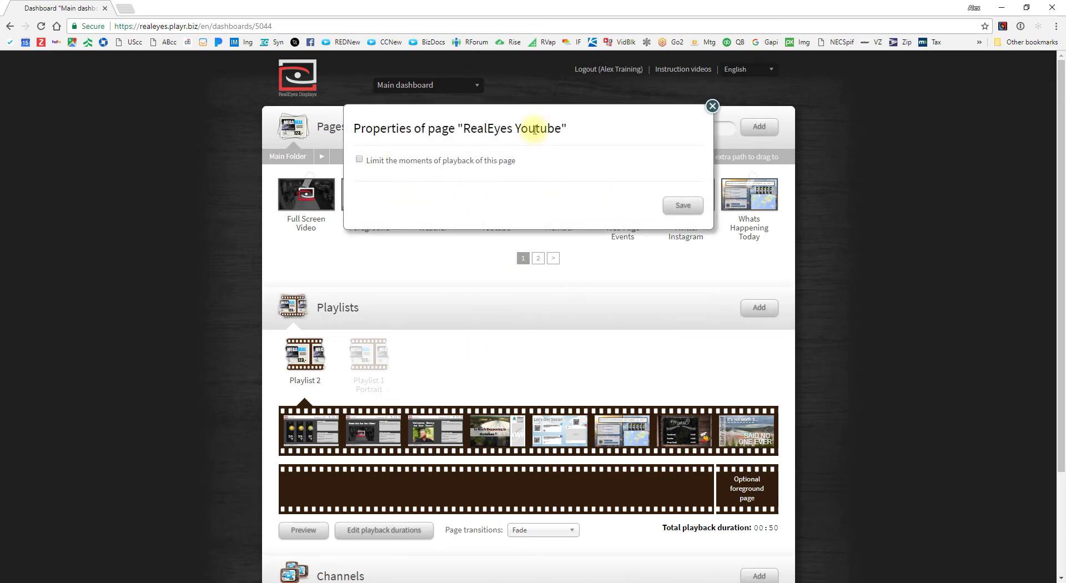
click(712, 106)
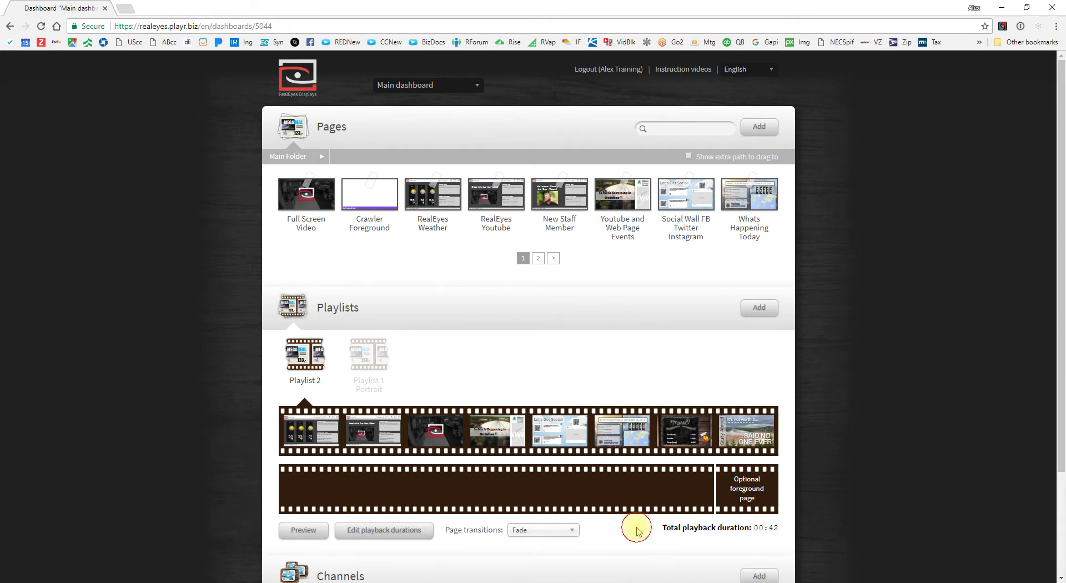
scroll(637, 530, down, 2)
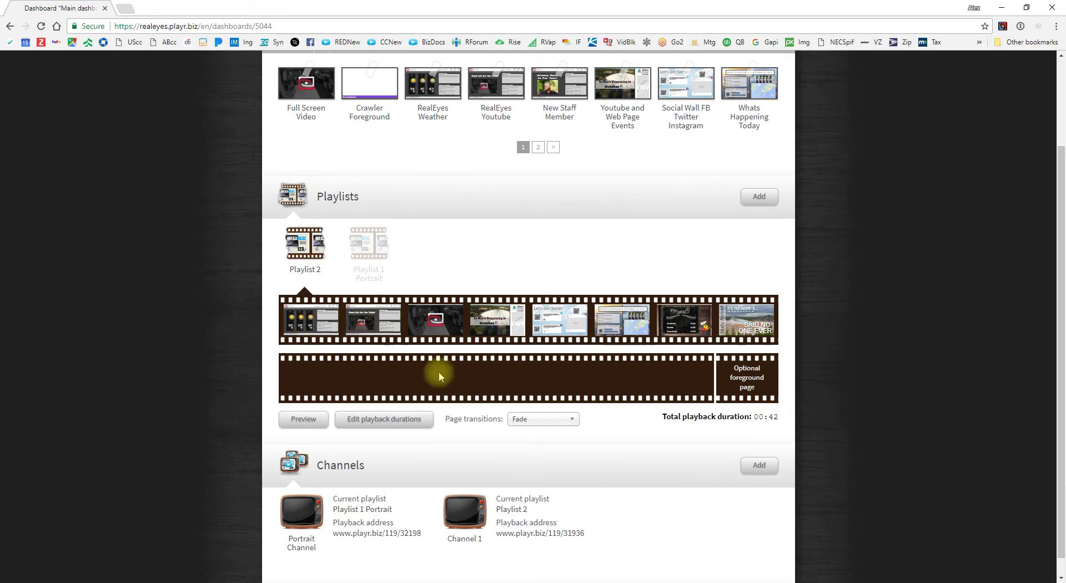
Step: Switch Playlist 2's page transitions from Fade to Random
click(534, 423)
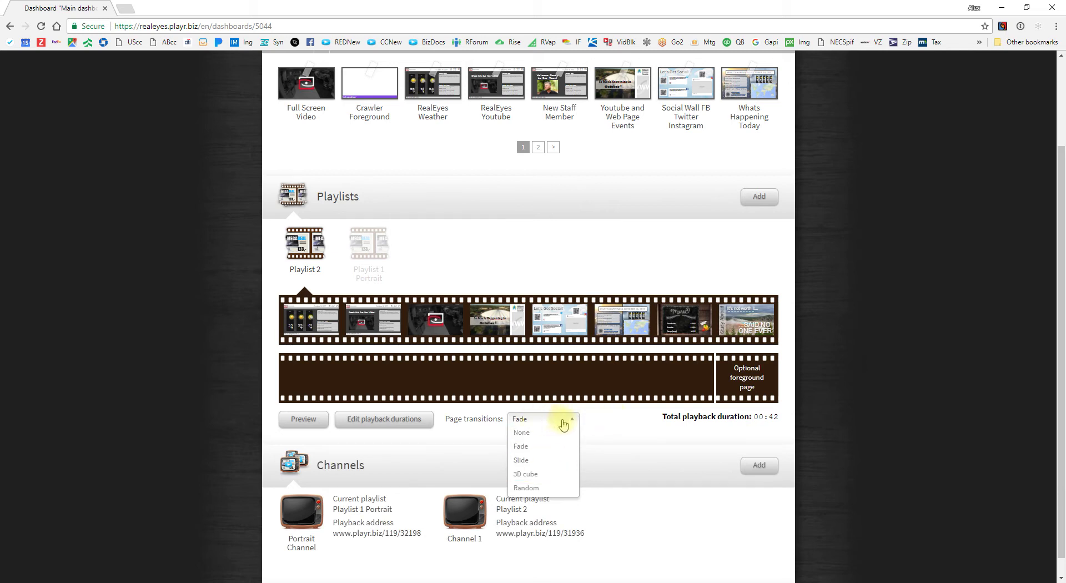
click(616, 422)
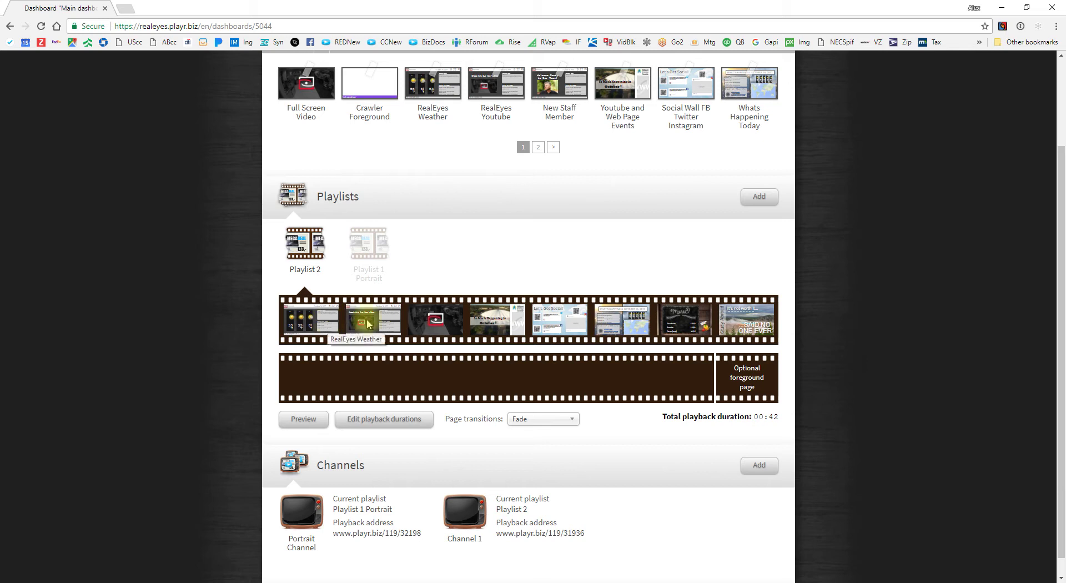
click(536, 426)
click(541, 442)
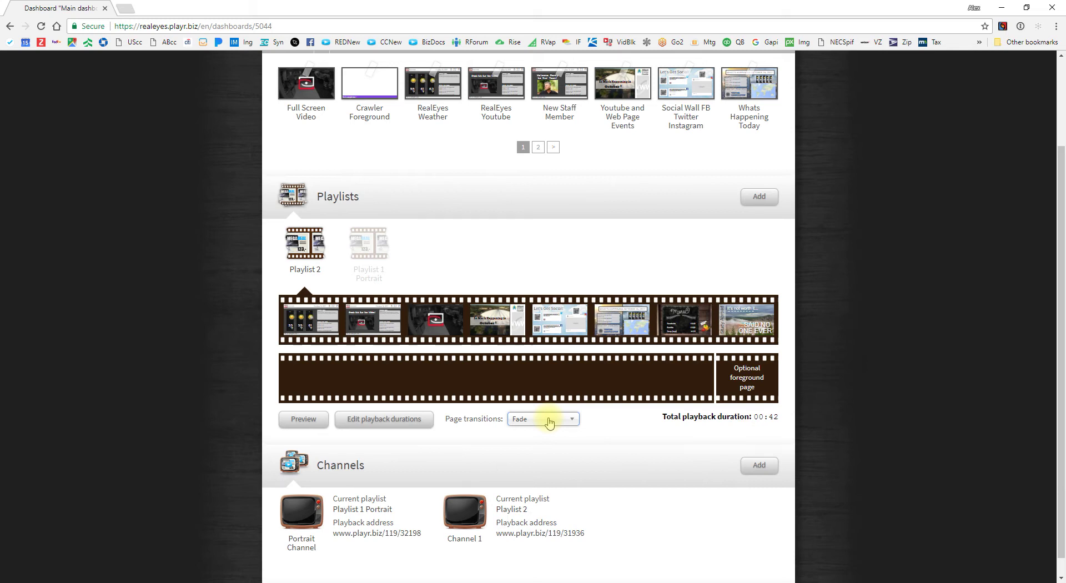
click(549, 423)
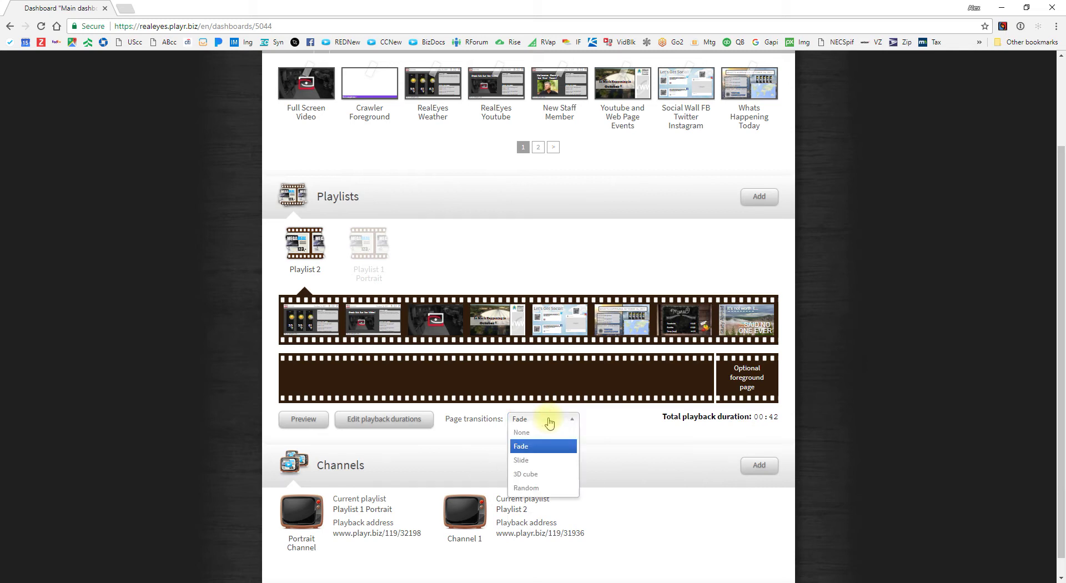
click(538, 488)
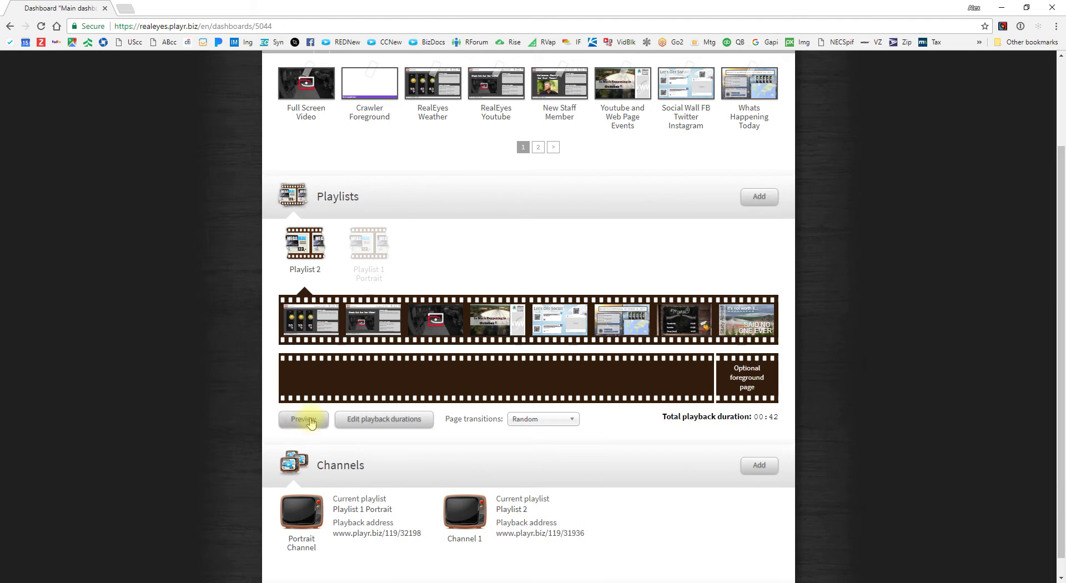
click(307, 420)
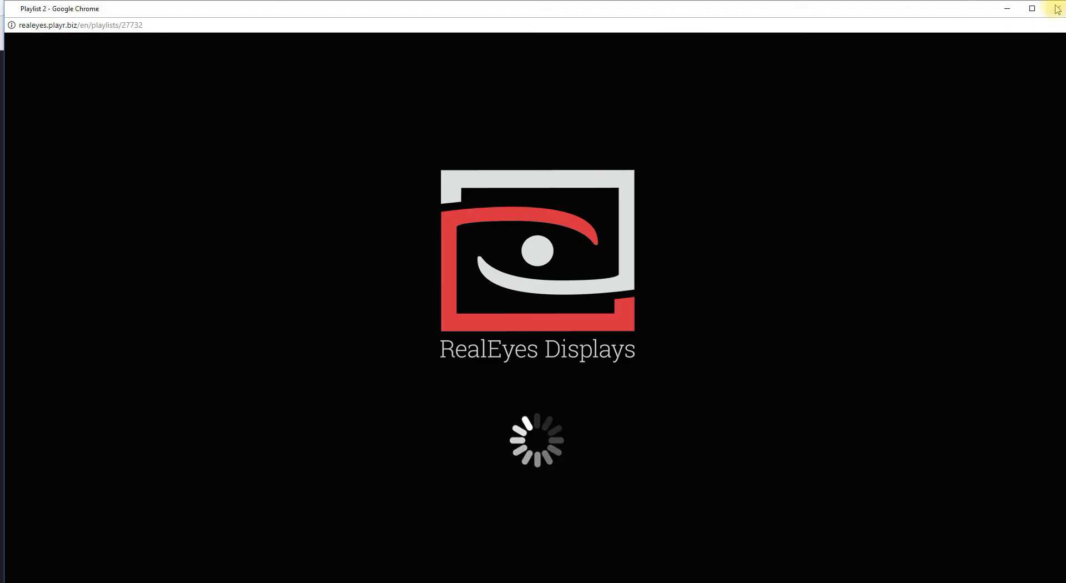
click(1056, 9)
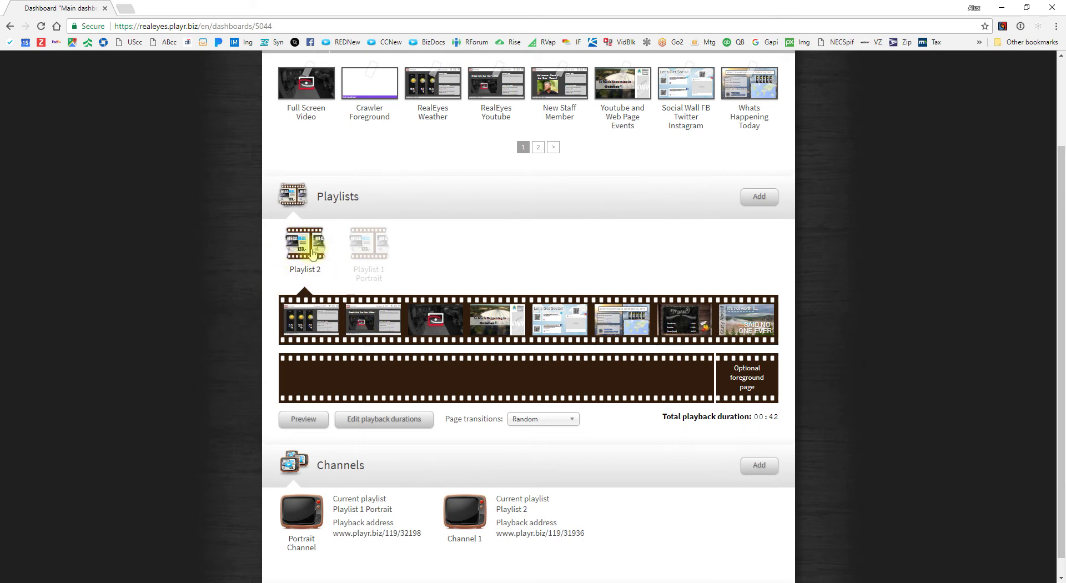
Step: Duplicate Playlist 2, then delete the resulting Playlist 2 copy
click(305, 252)
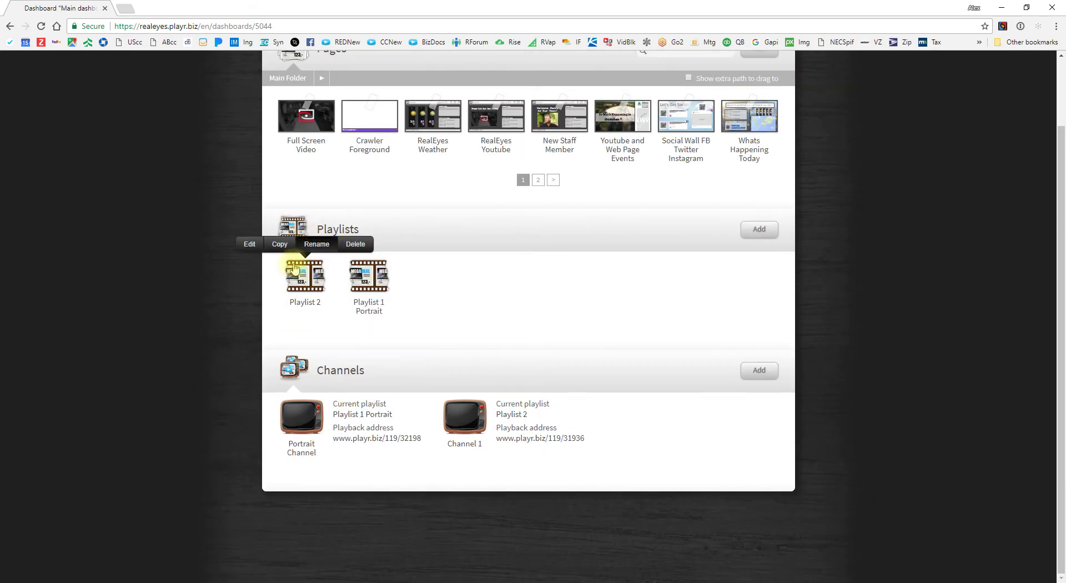
click(311, 286)
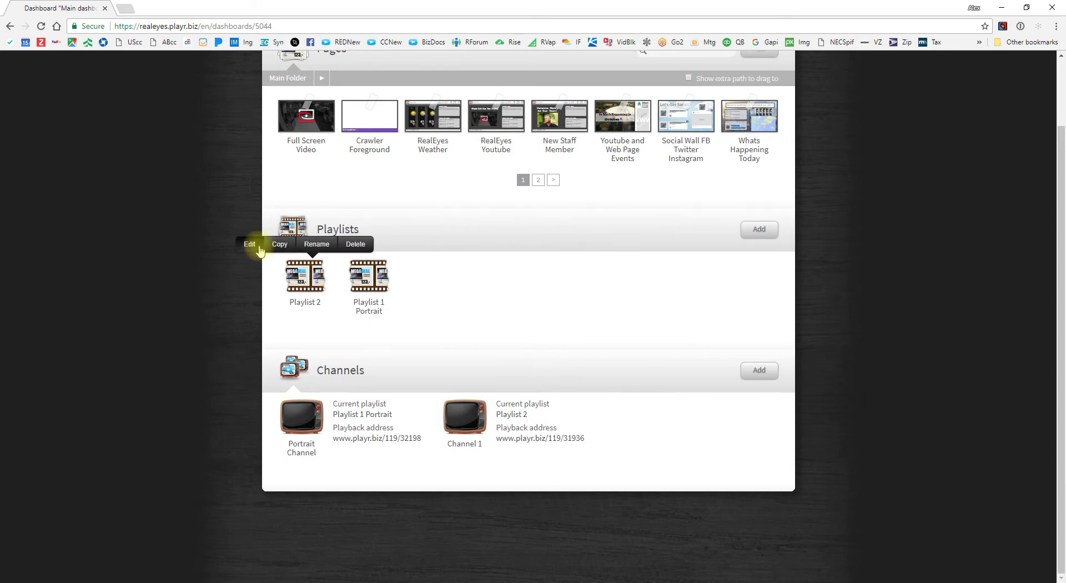
click(280, 247)
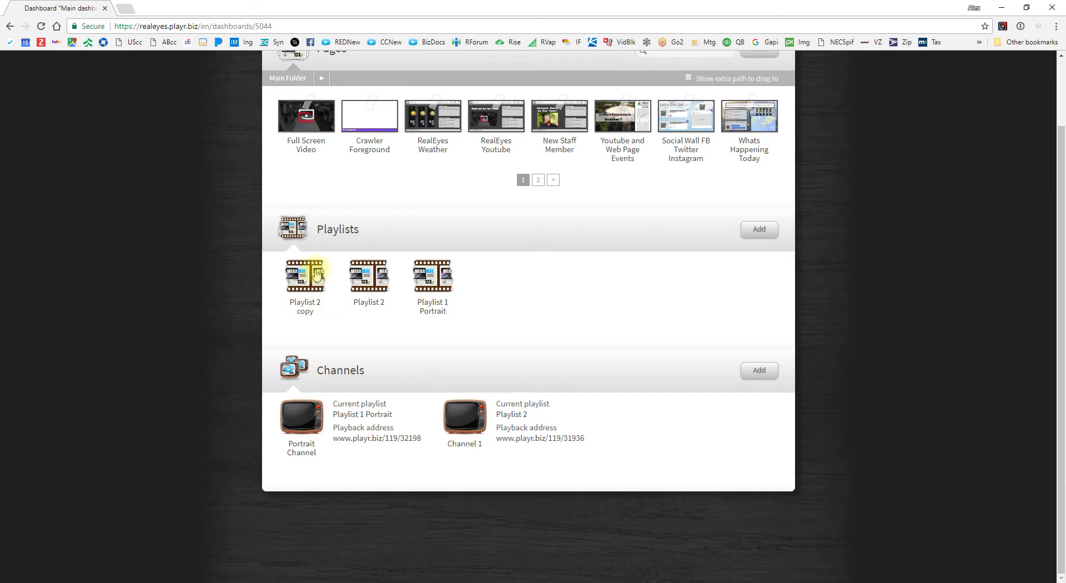
click(308, 274)
click(250, 243)
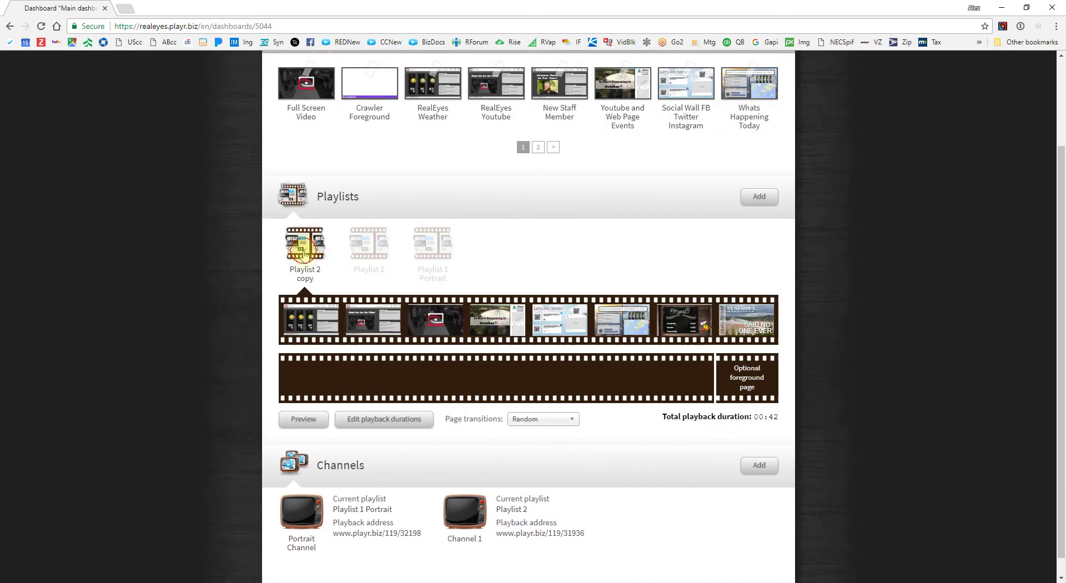
click(305, 244)
click(355, 243)
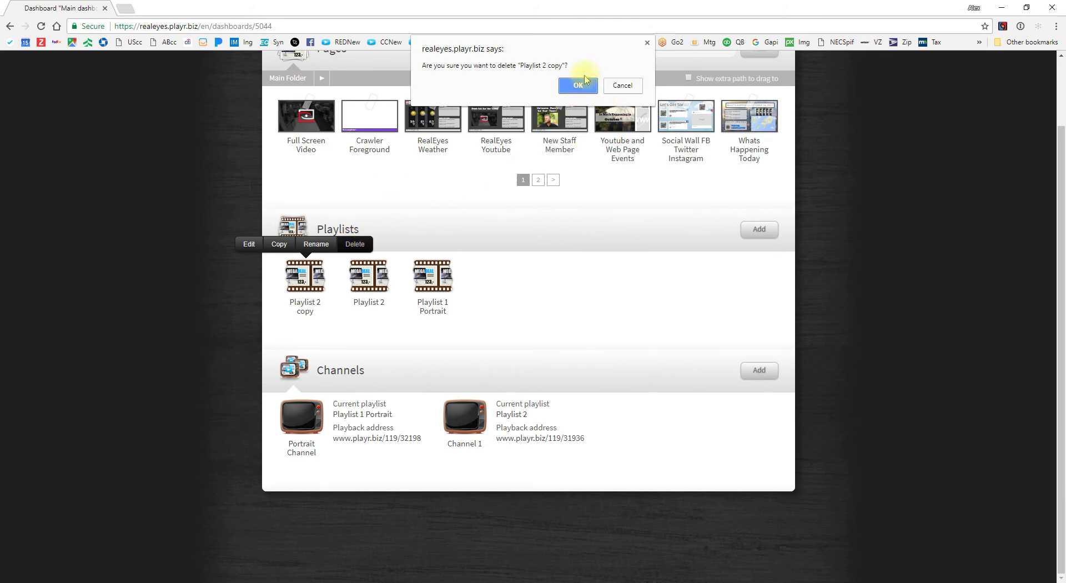
click(577, 87)
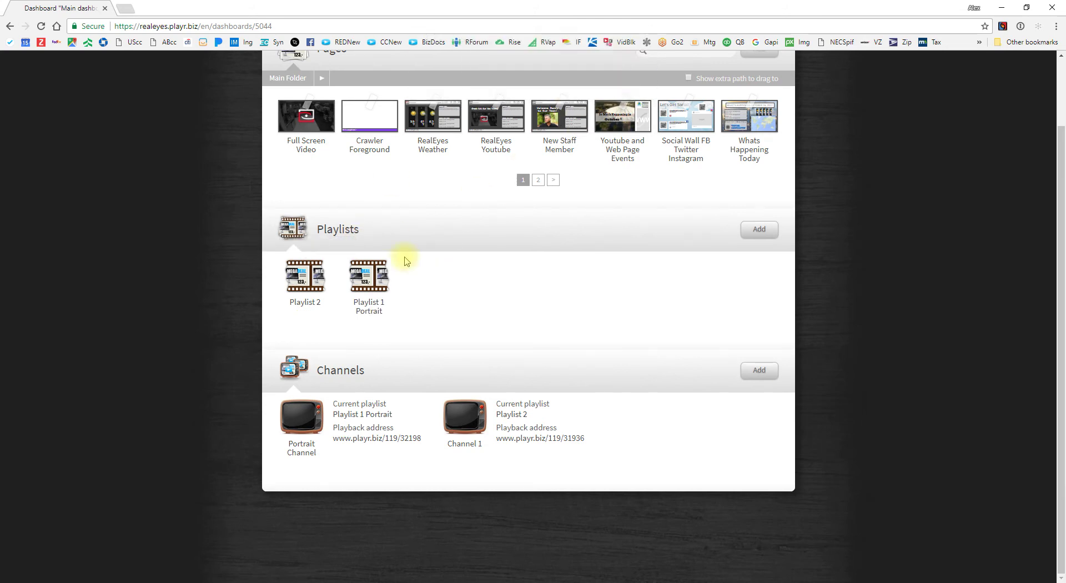
Step: Rename Playlist 2 to 'Main Playlist'
click(303, 281)
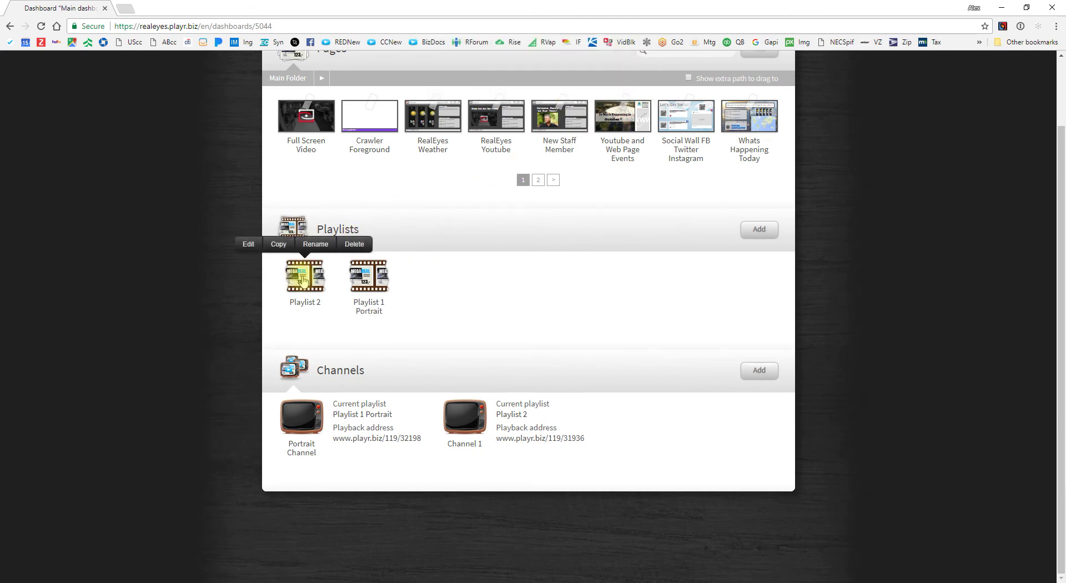
click(316, 243)
text(Main)
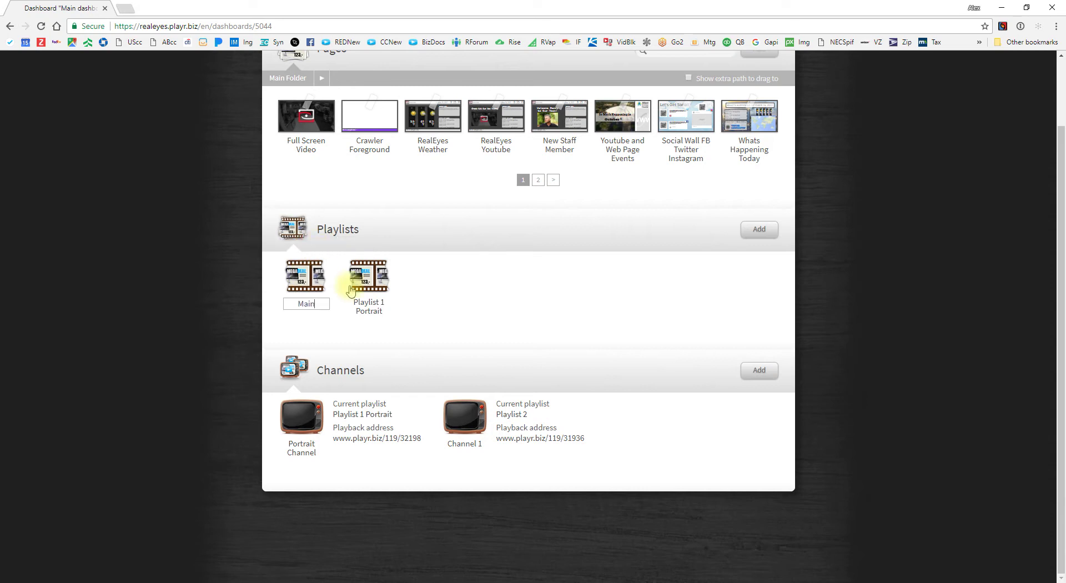
text( Playlist)
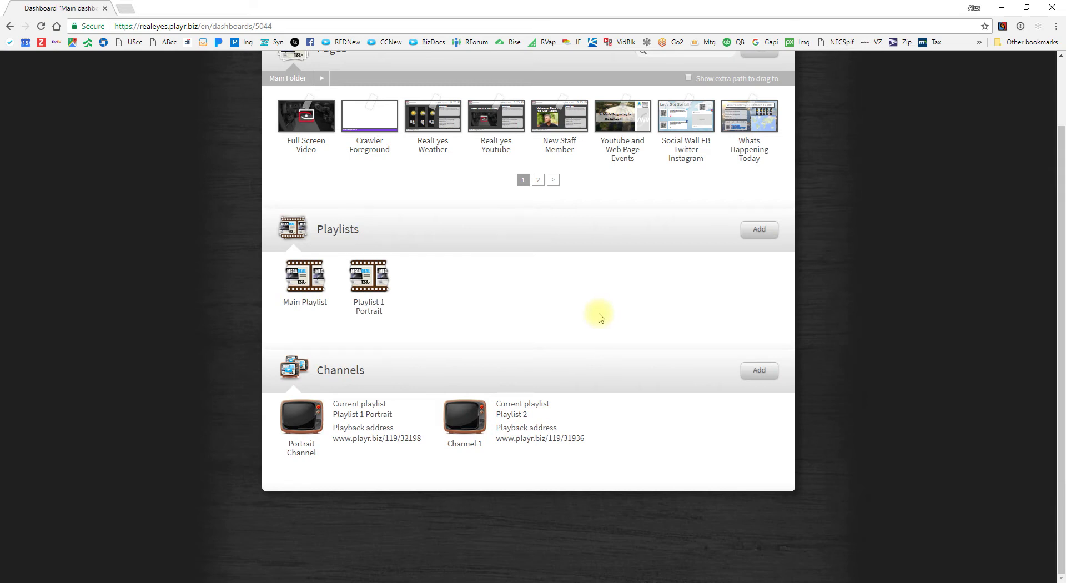
click(536, 306)
scroll(536, 308, up, 2)
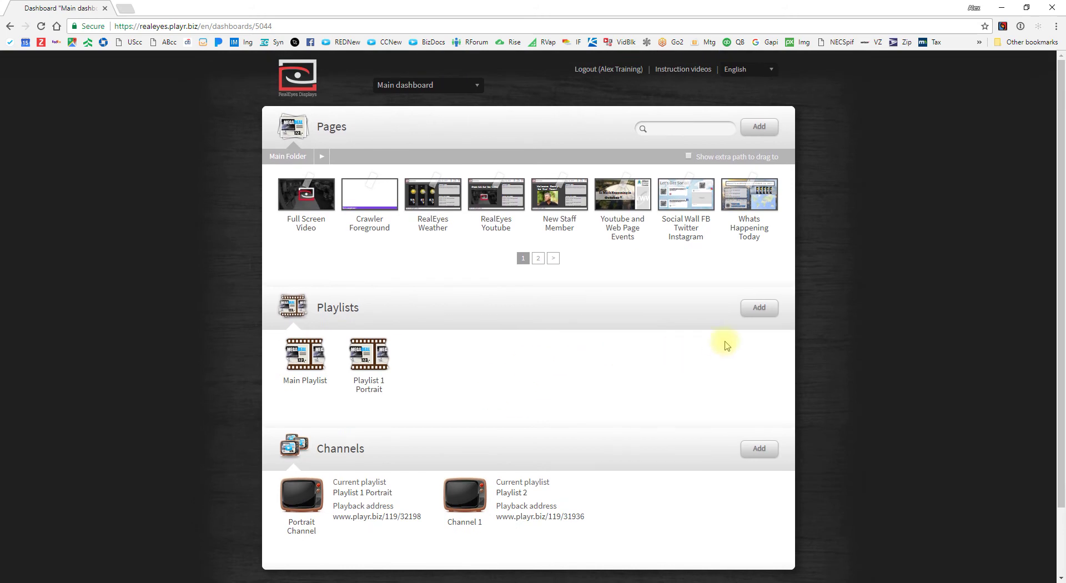
click(754, 309)
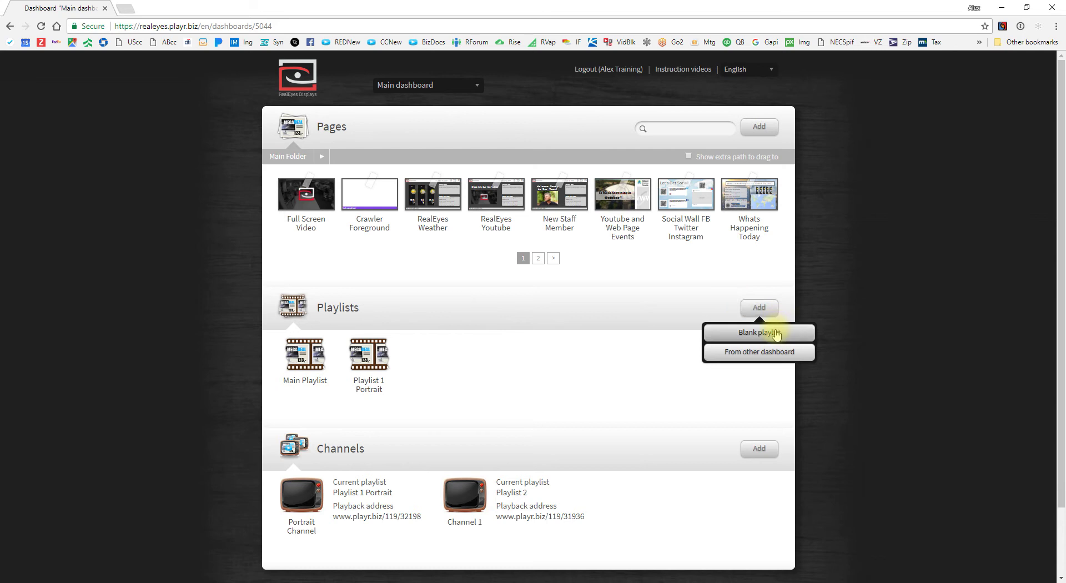
click(760, 333)
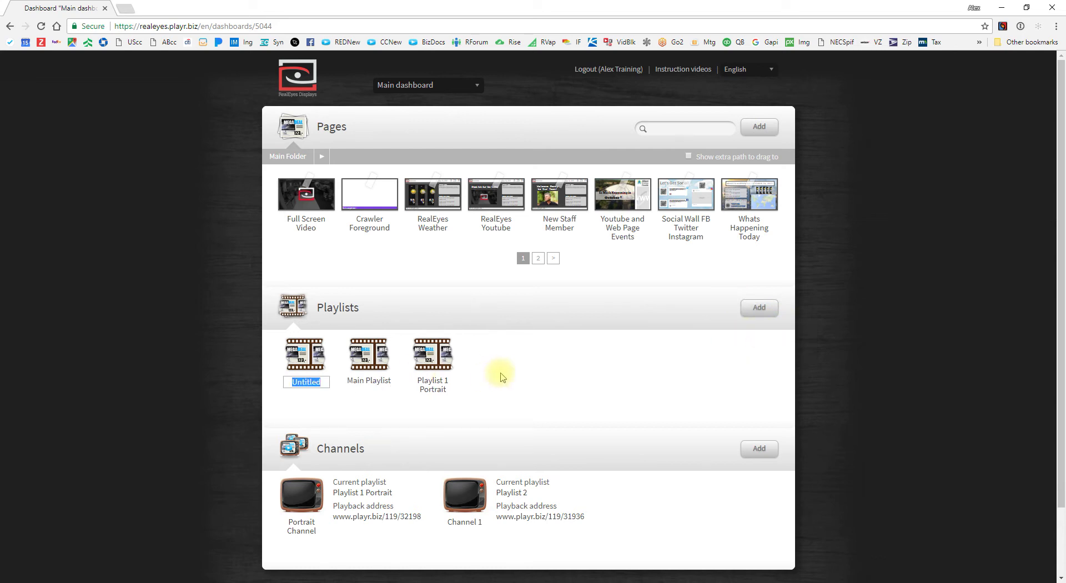
drag(435, 200, 314, 359)
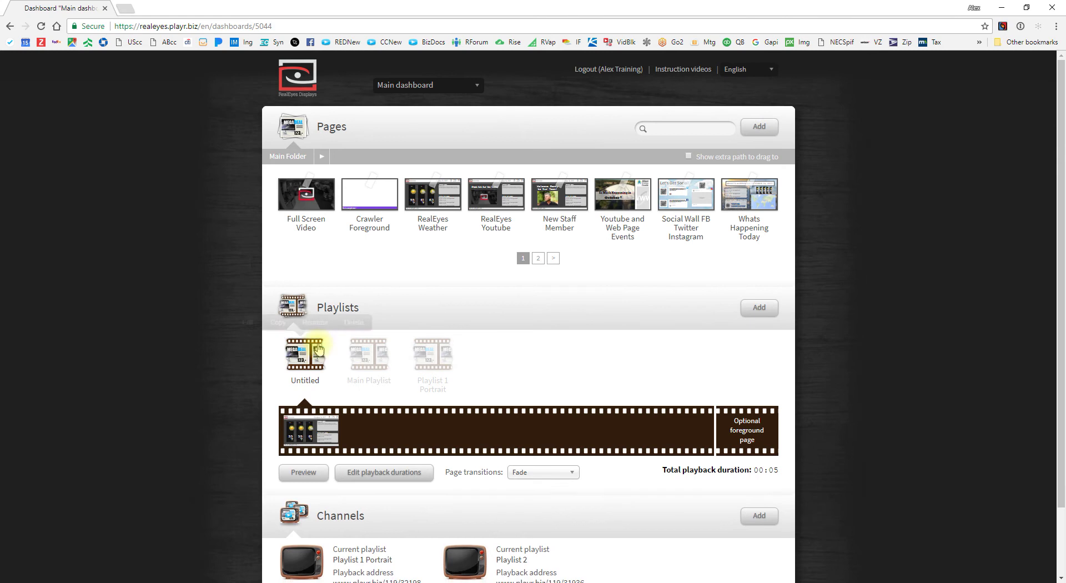
click(305, 354)
click(354, 323)
click(572, 87)
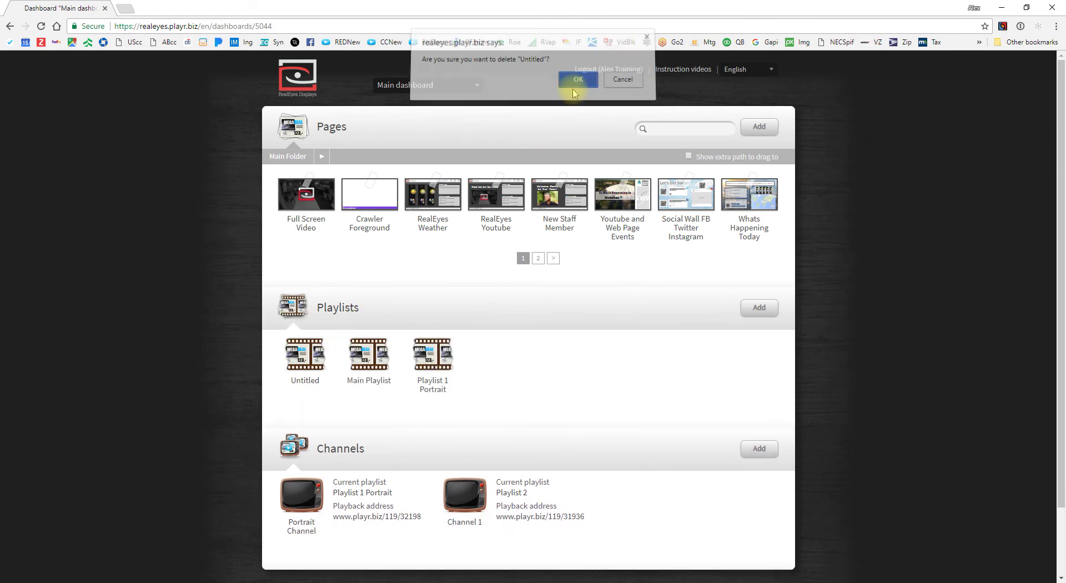
click(771, 313)
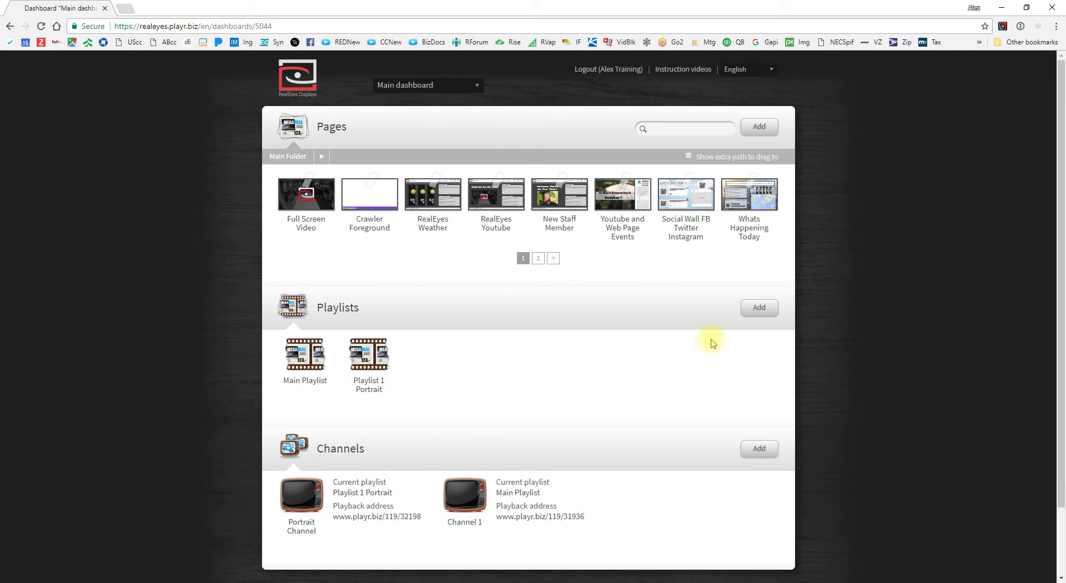
click(755, 315)
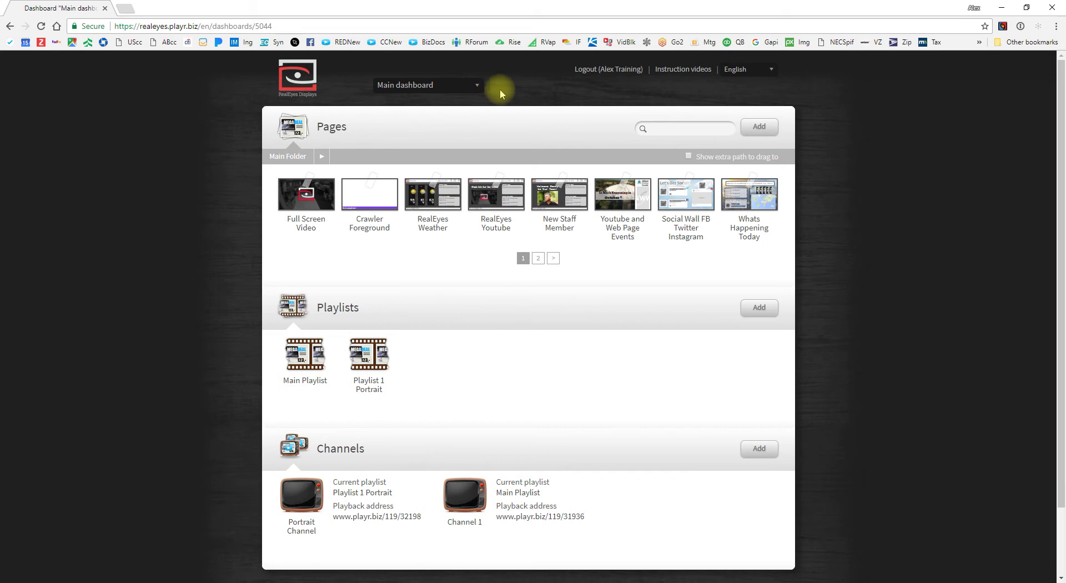
Step: Glance at the Department 2 dashboard, return to Main dashboard, and show the add-playlist options
click(435, 86)
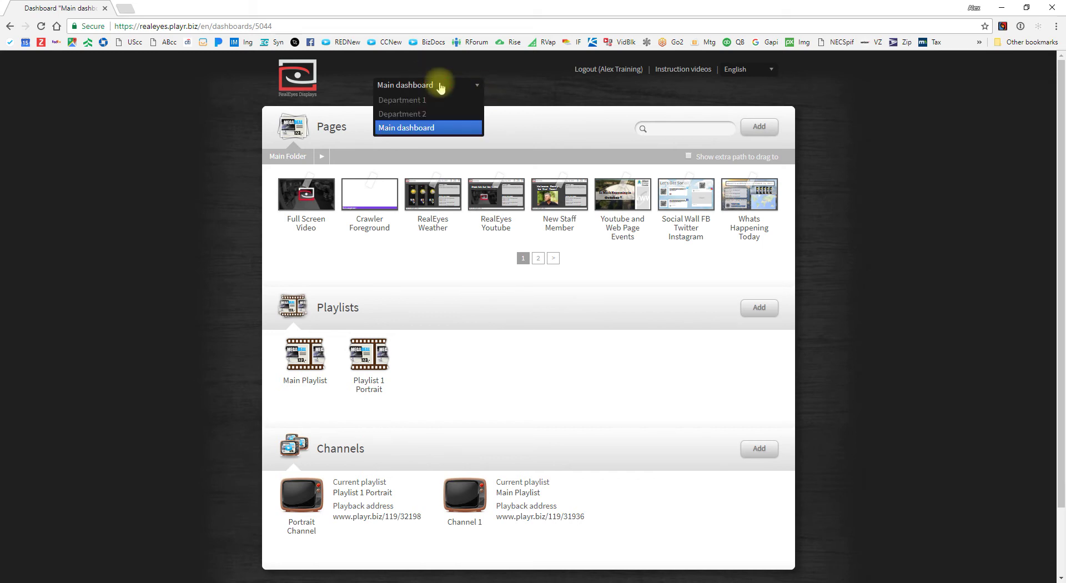
click(415, 113)
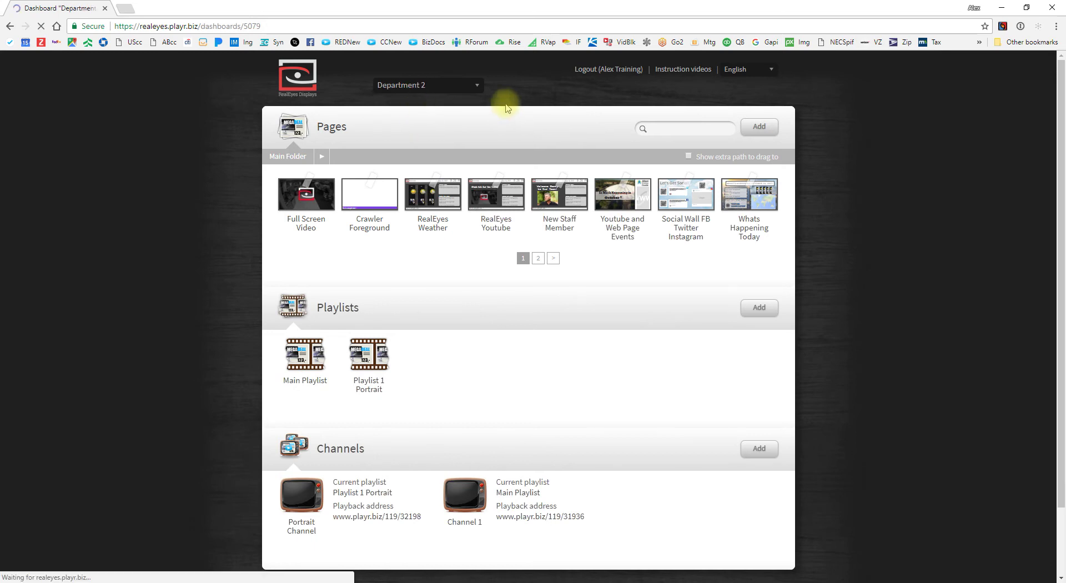
click(450, 88)
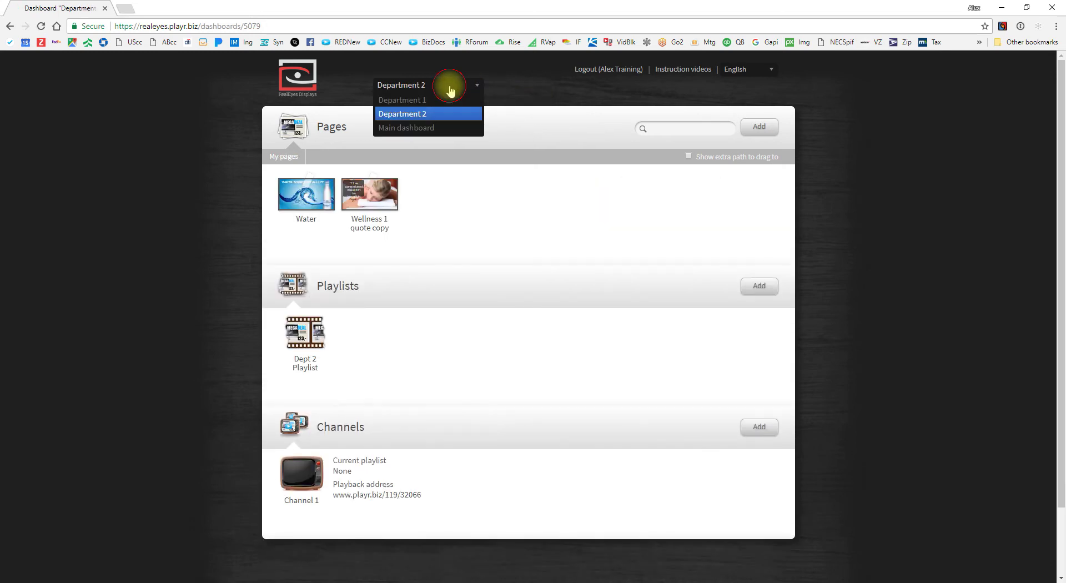
click(429, 128)
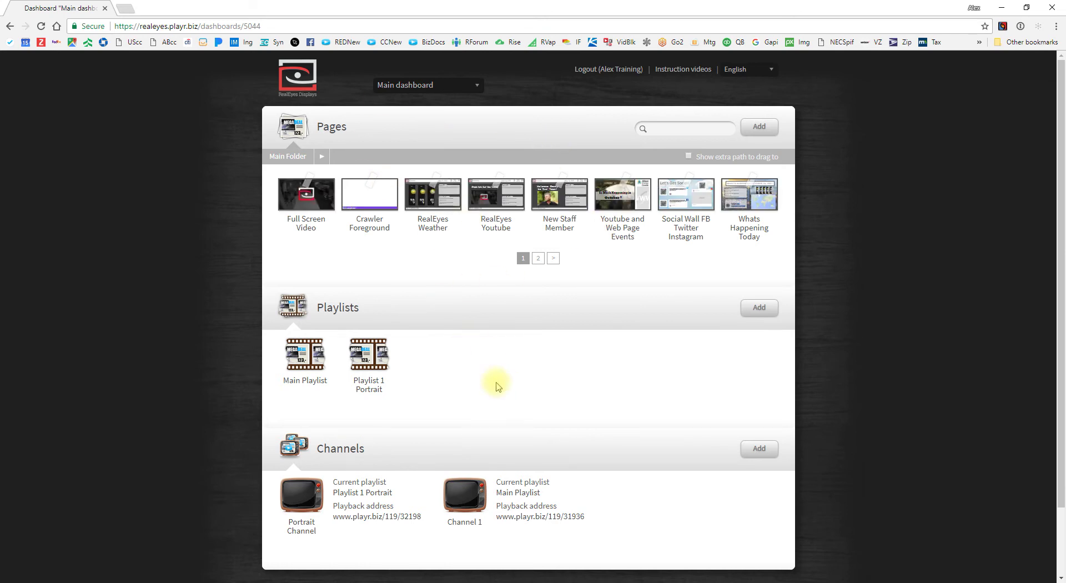
click(765, 314)
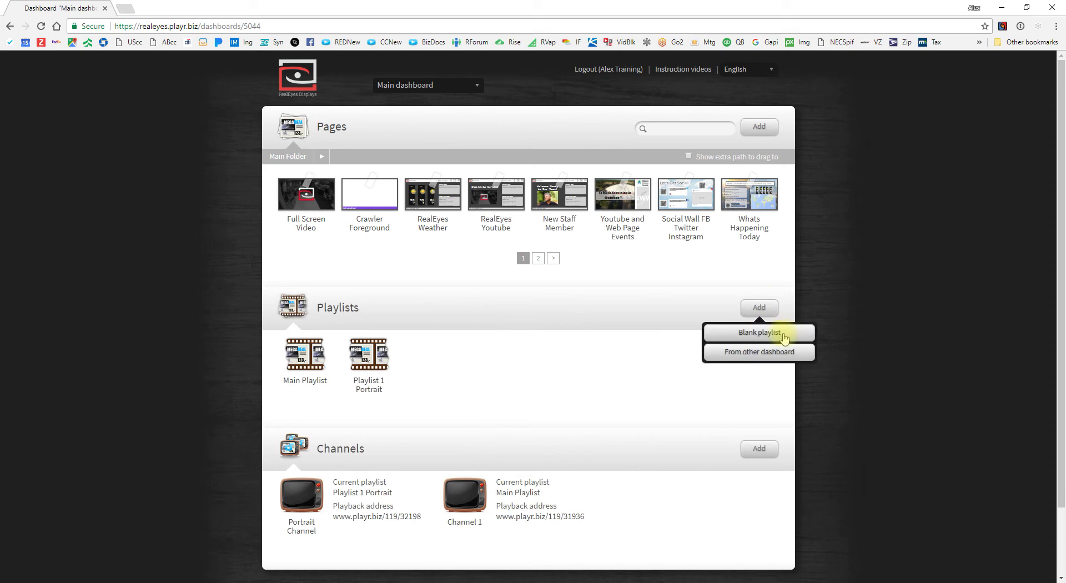
Step: Browse playlists from another dashboard, switching the source dashboard from Department 1 to Department 2
click(763, 358)
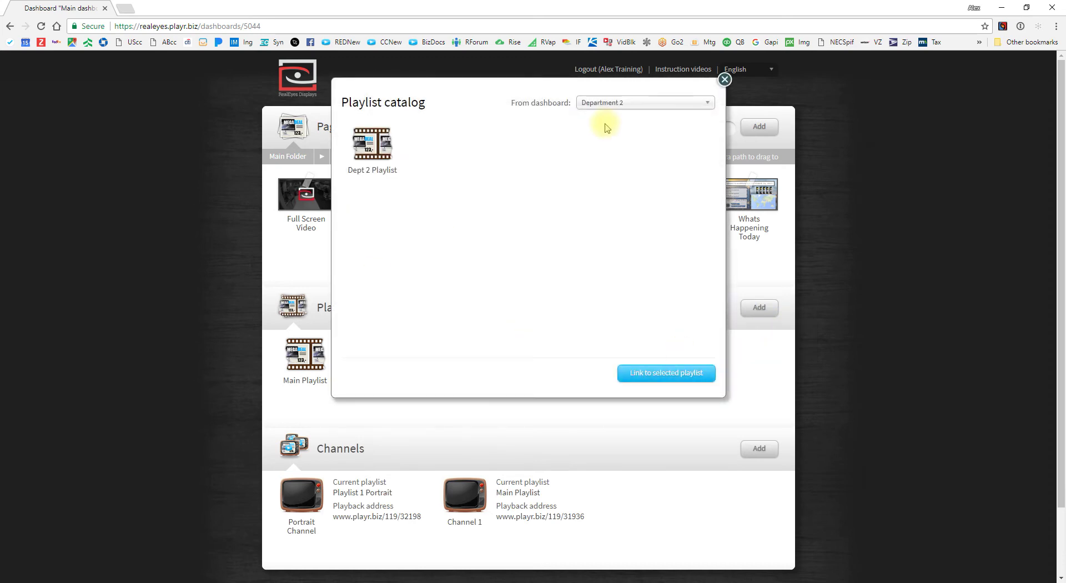
click(675, 105)
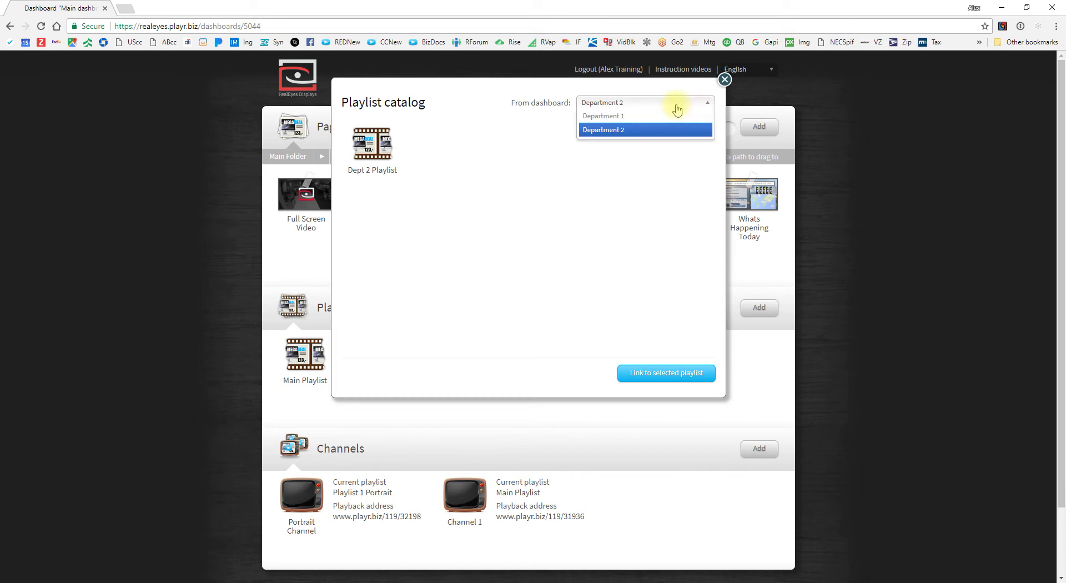
click(625, 115)
click(620, 104)
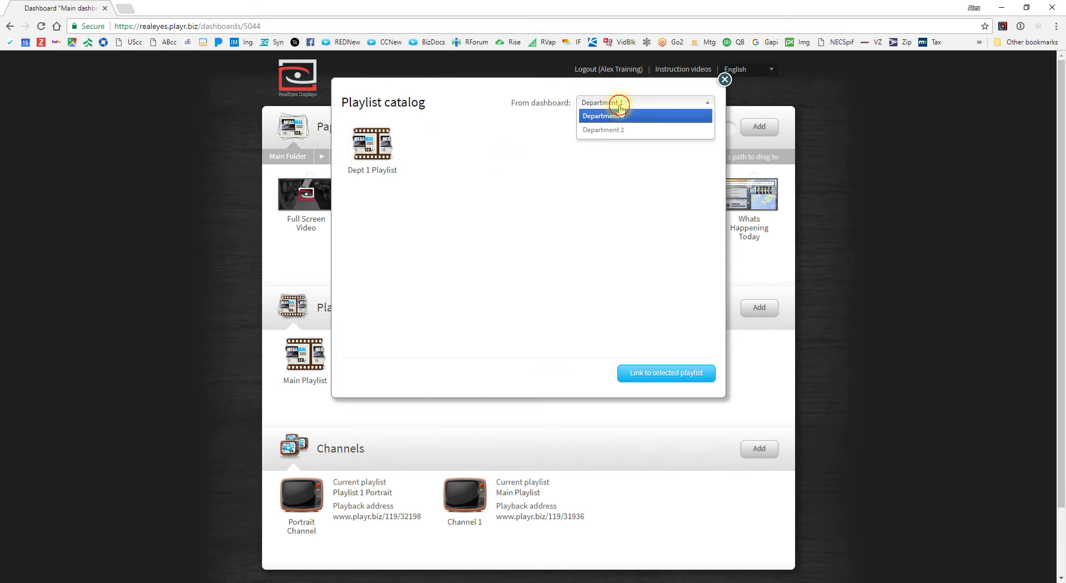
click(612, 132)
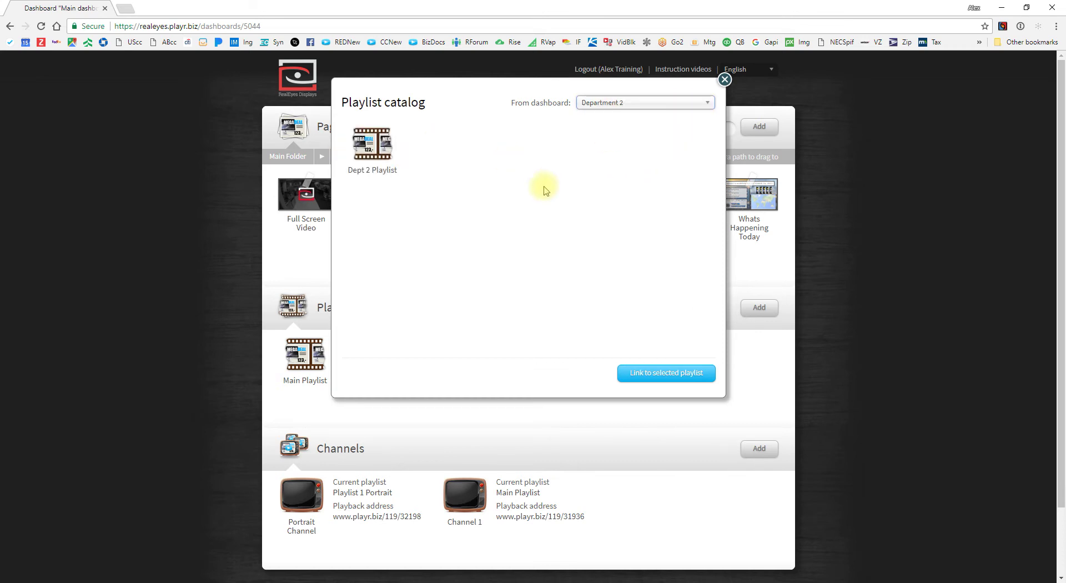
Step: Link Dept 2 Playlist into Main dashboard under the name 'Link to Dept 2 Playlist'
click(371, 143)
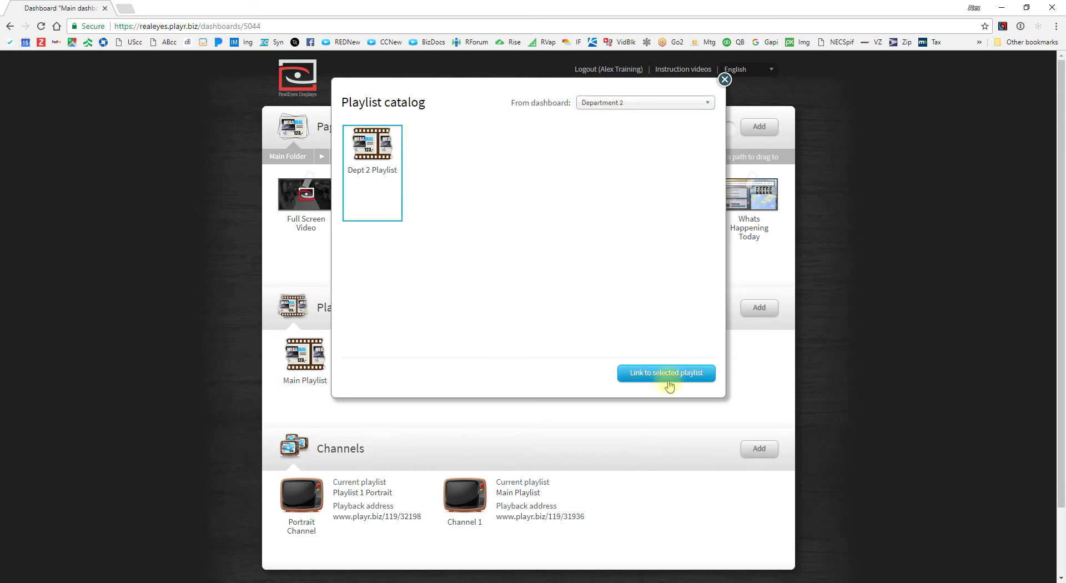
click(686, 375)
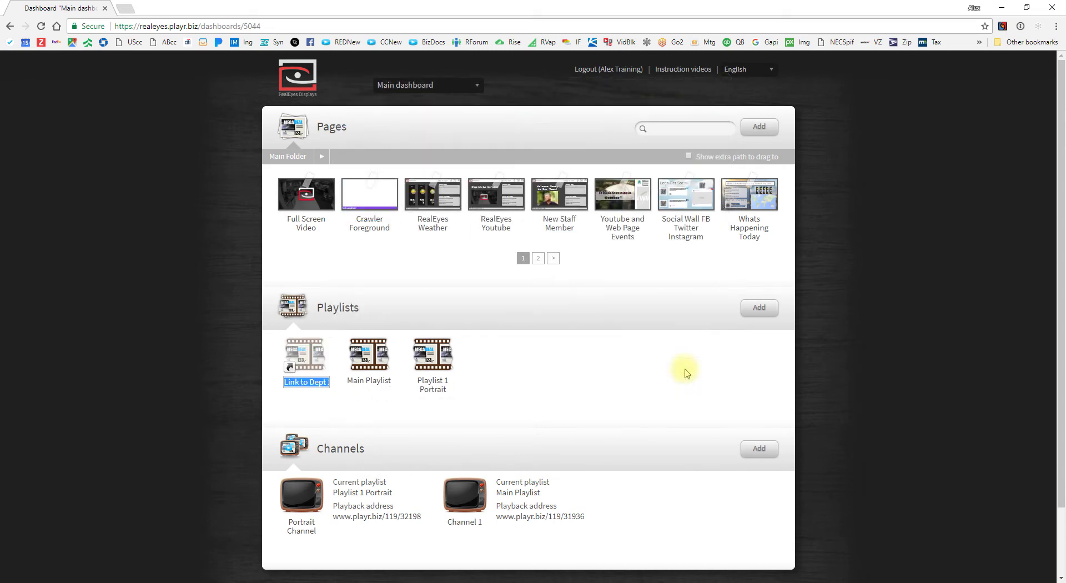
click(630, 382)
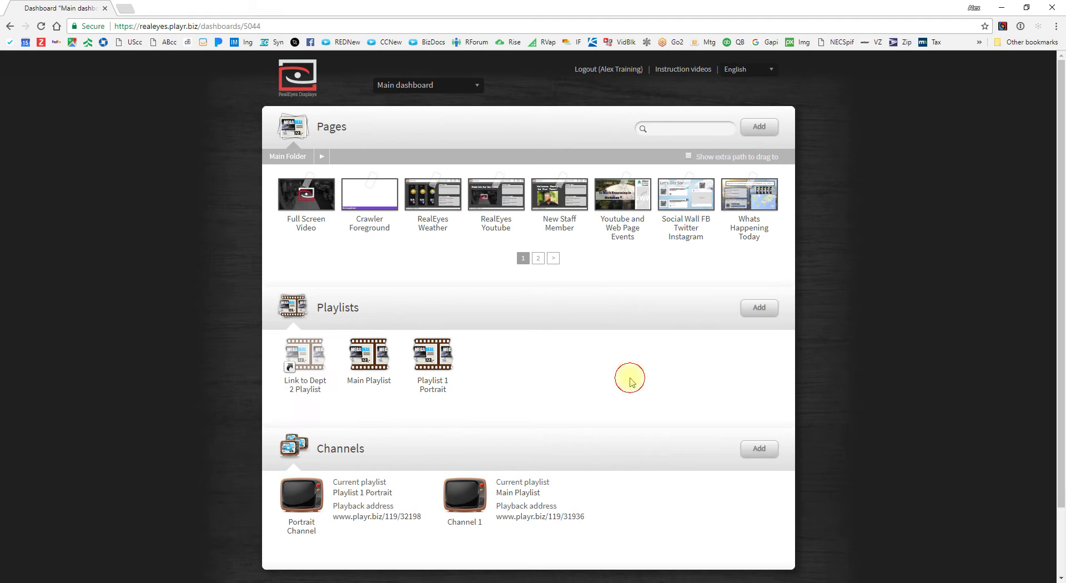
click(308, 367)
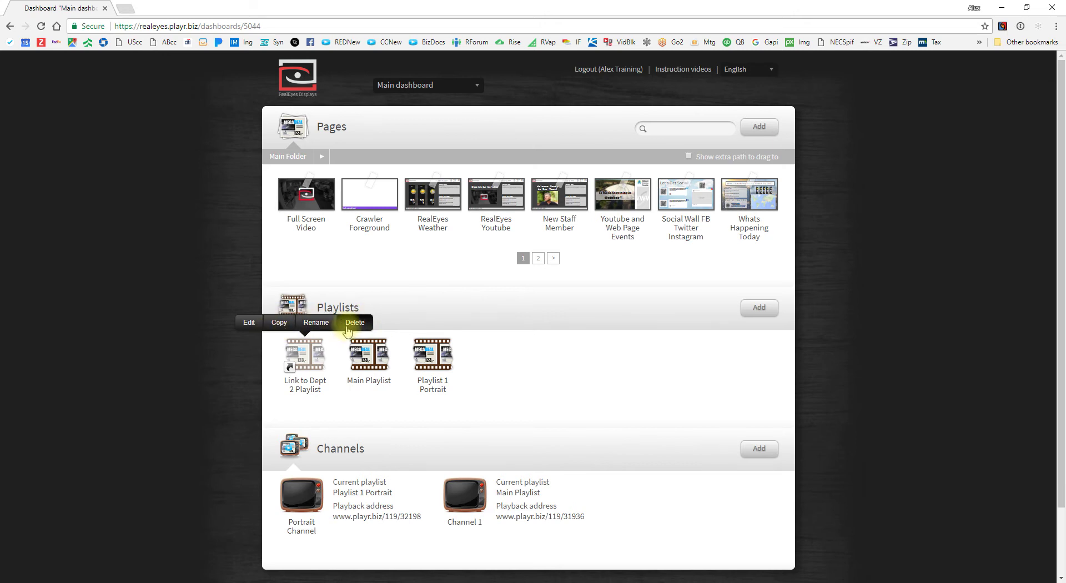
Step: Open Link to Dept 2 Playlist and look over its two Department 2 slides
click(248, 325)
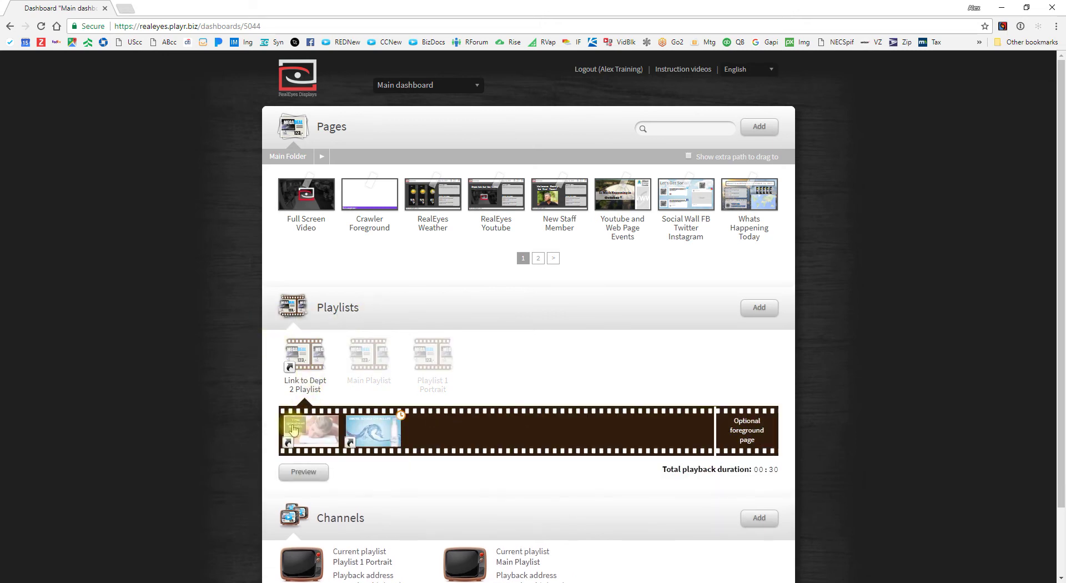
scroll(326, 432, down, 1)
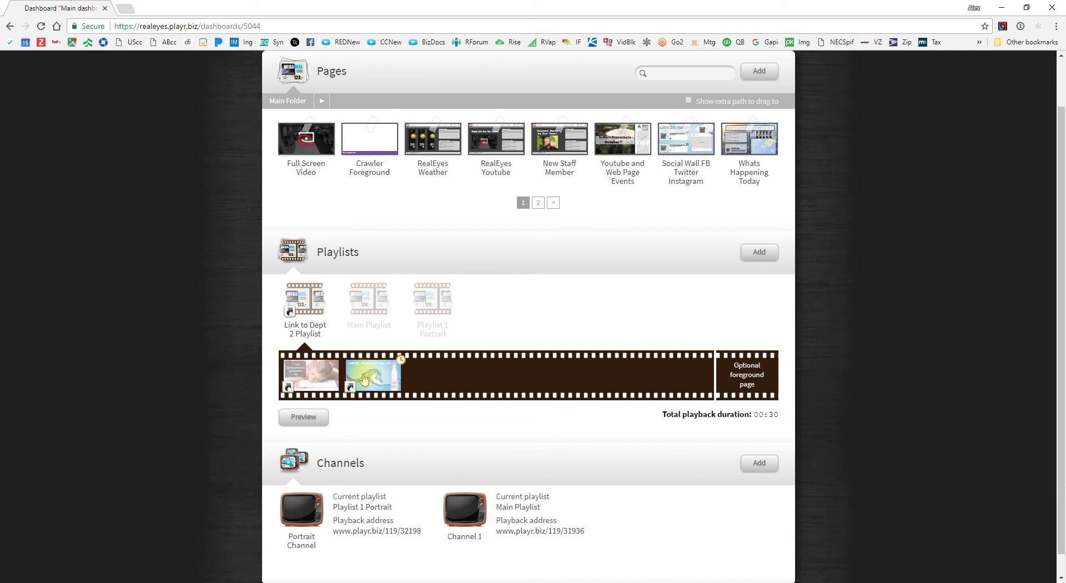
drag(317, 375, 259, 376)
scroll(360, 457, up, 1)
scroll(405, 428, down, 2)
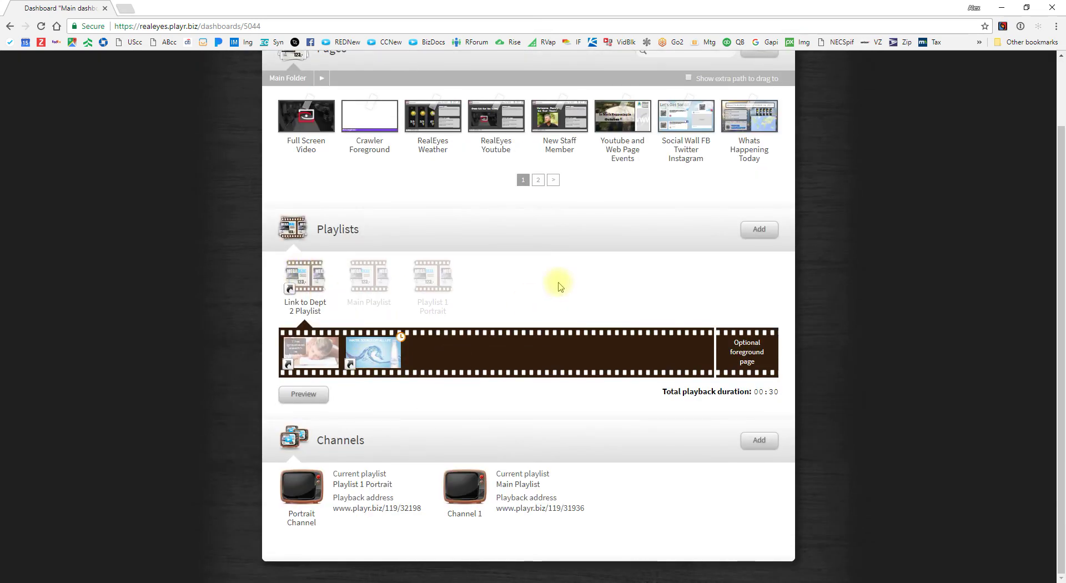
scroll(514, 393, up, 1)
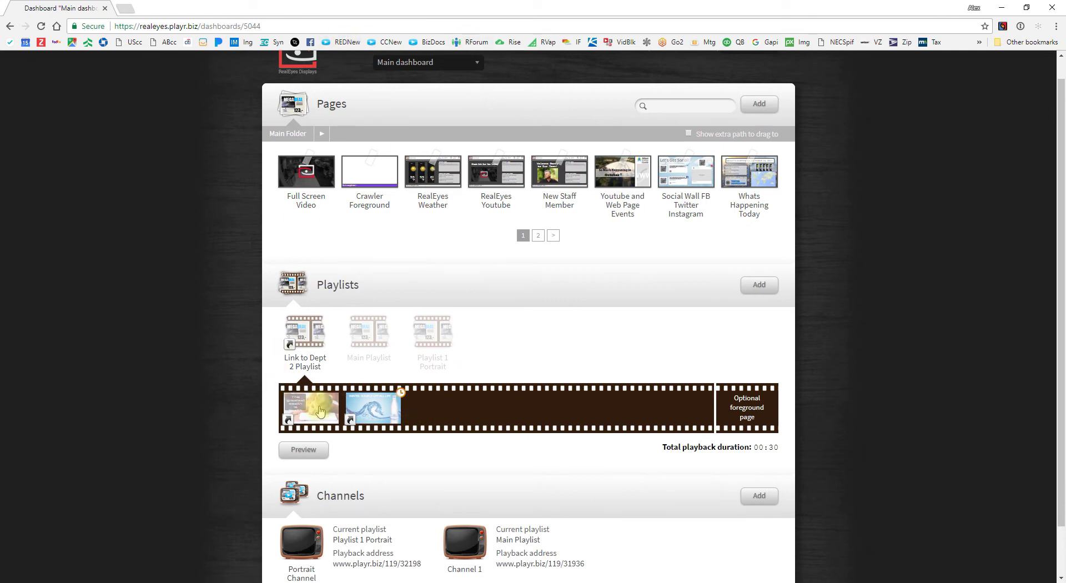
Step: Collapse the linked playlist and switch to the Department 2 dashboard
click(266, 348)
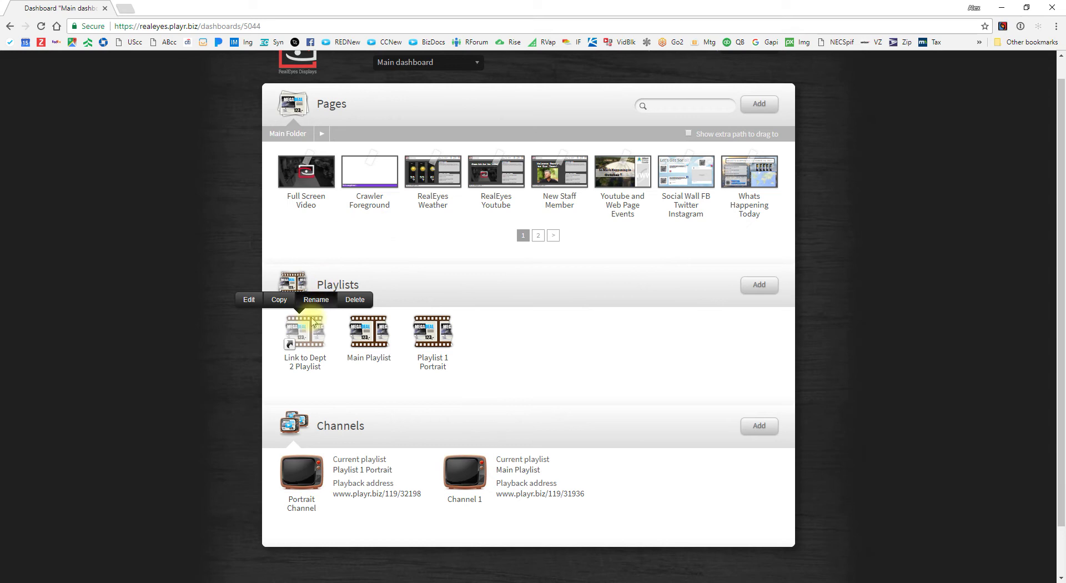
click(308, 342)
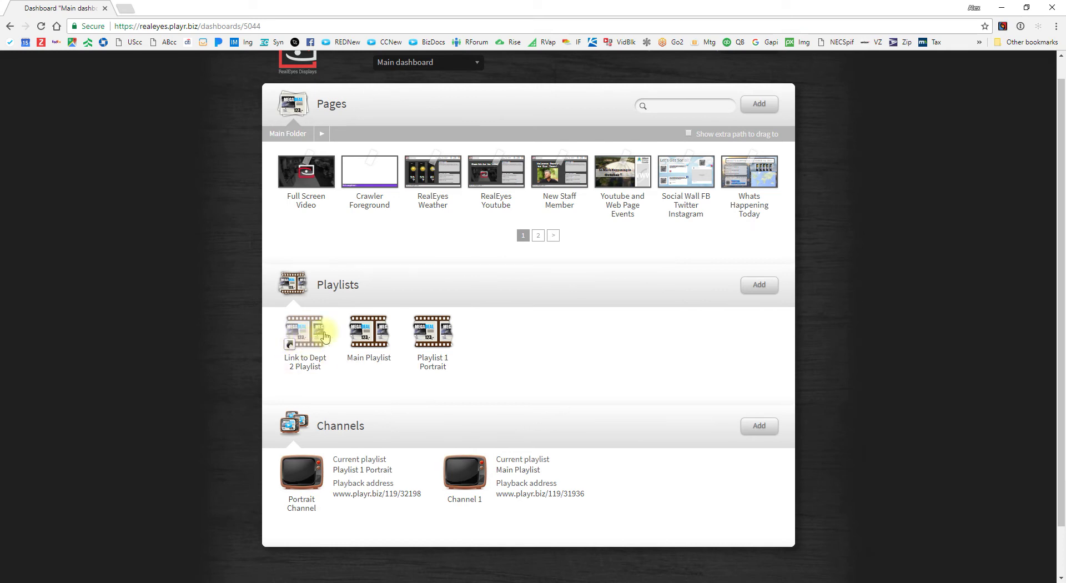
click(411, 63)
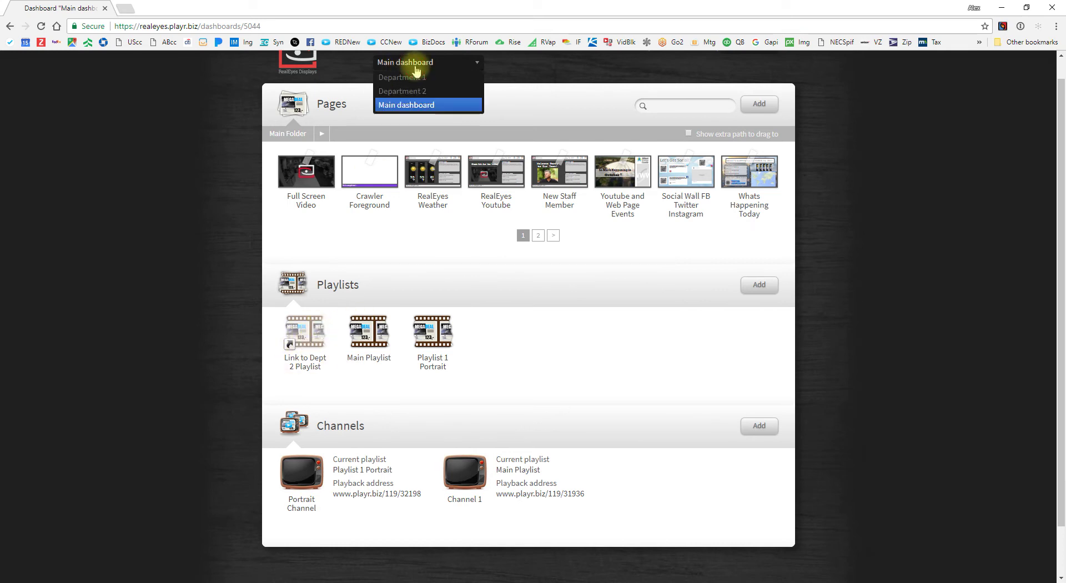
click(424, 94)
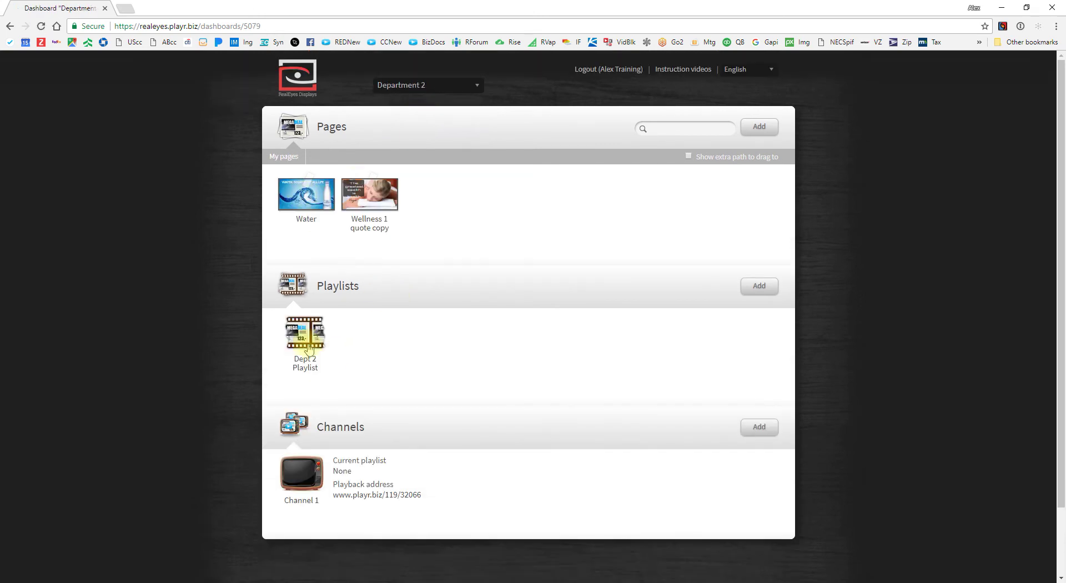
Step: Add the Happy Birthday catalog page to Department 2 and append its copy to Dept 2 Playlist
click(759, 137)
click(755, 189)
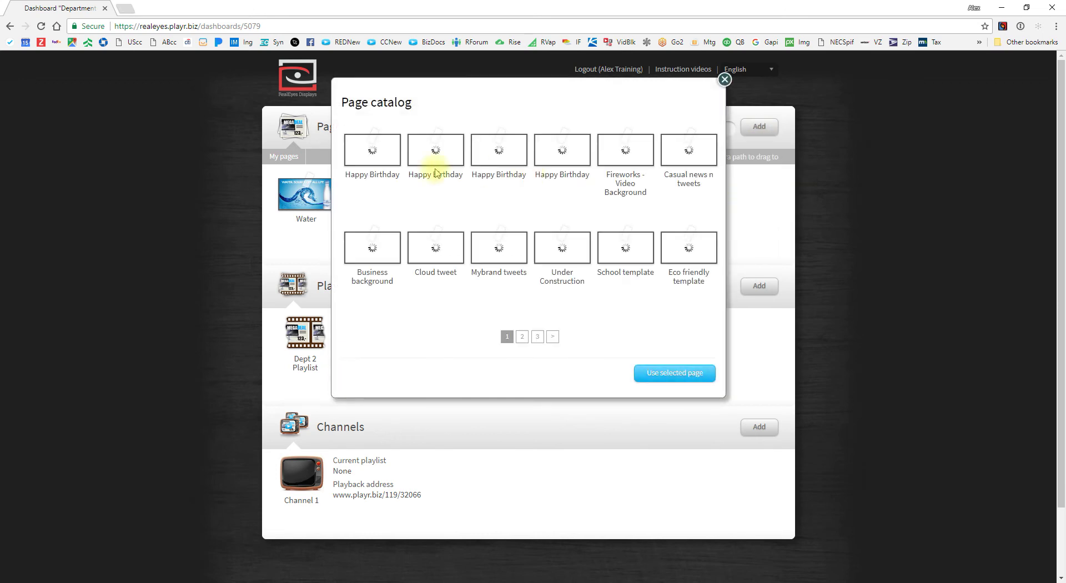
click(366, 156)
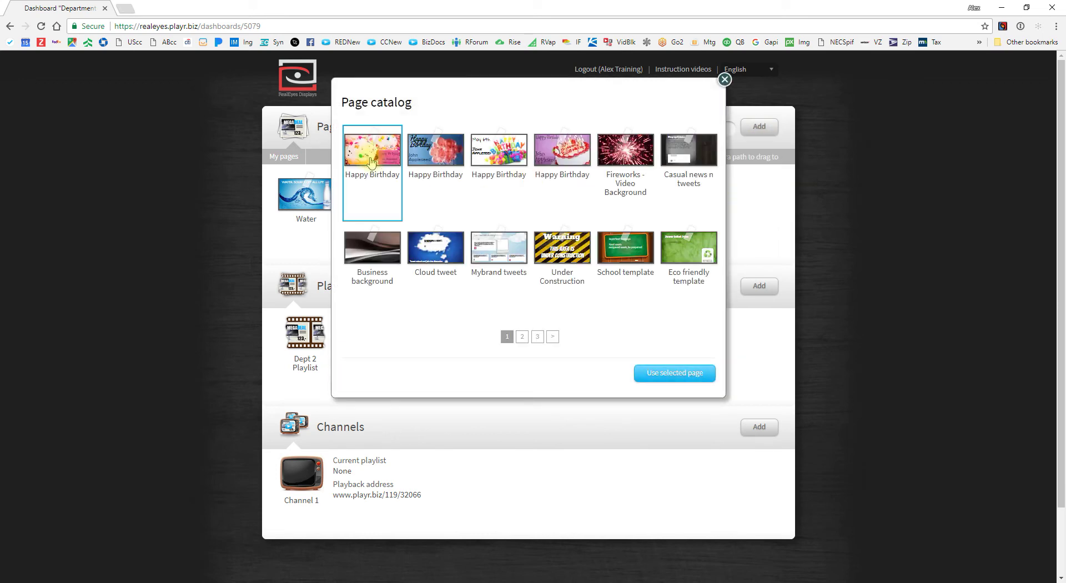
click(681, 377)
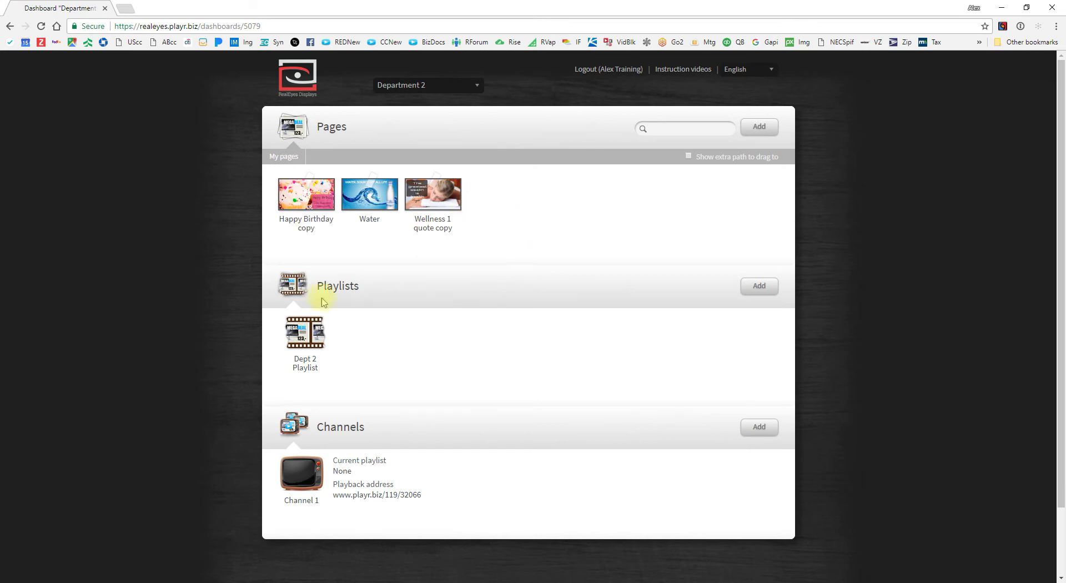
drag(305, 193, 336, 363)
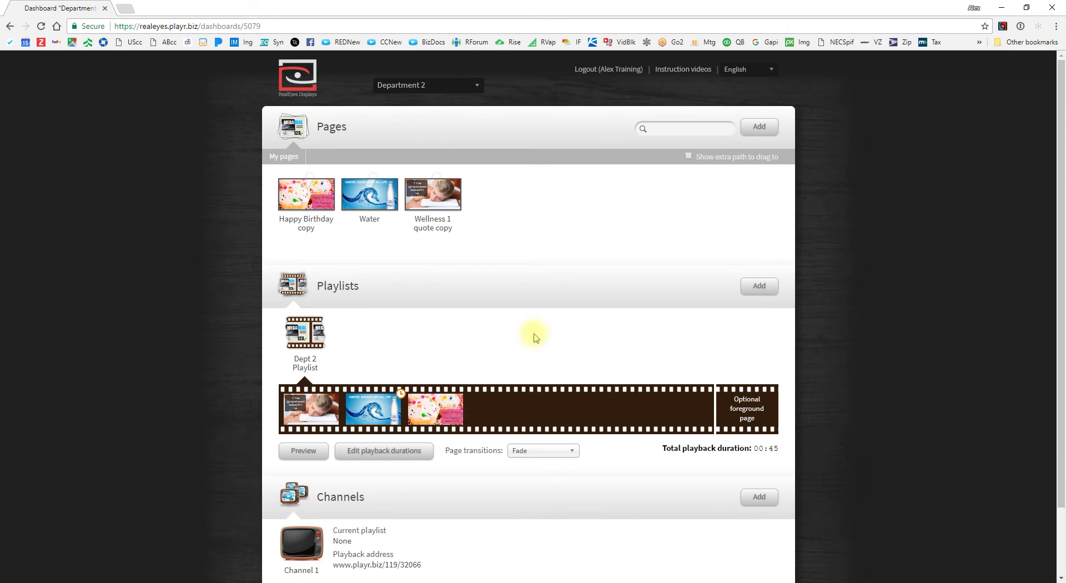
click(451, 84)
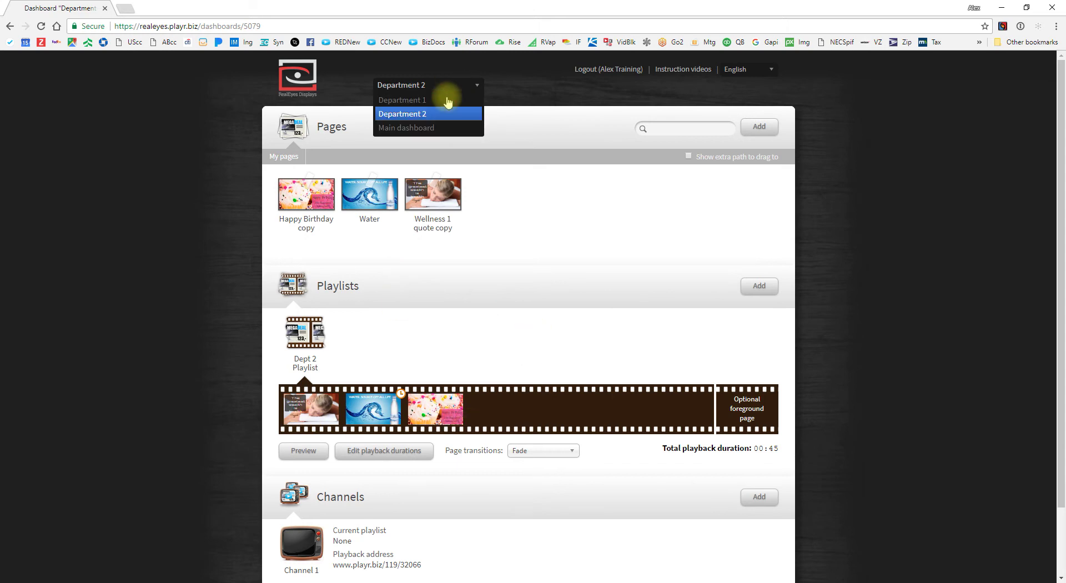
Step: Return to Main dashboard and open Link to Dept 2 Playlist, now showing three slides totalling 00:45
click(446, 127)
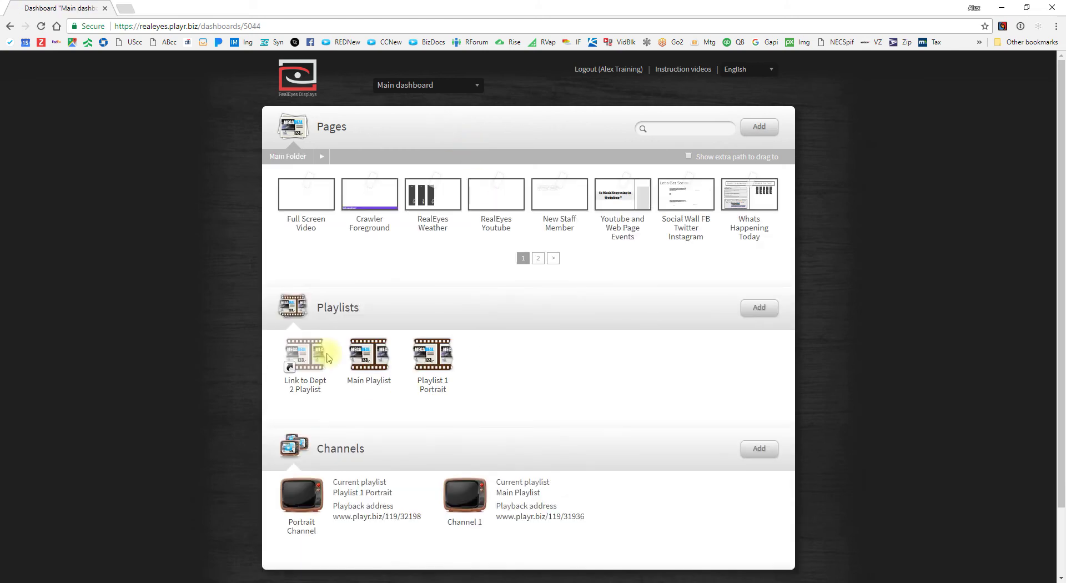
mouse_move(269, 345)
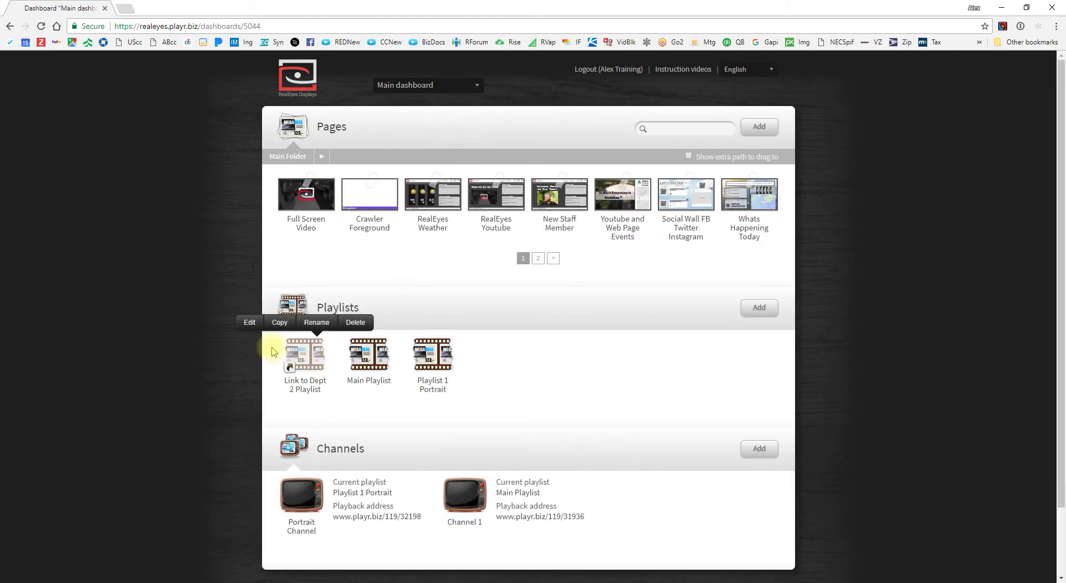
click(247, 322)
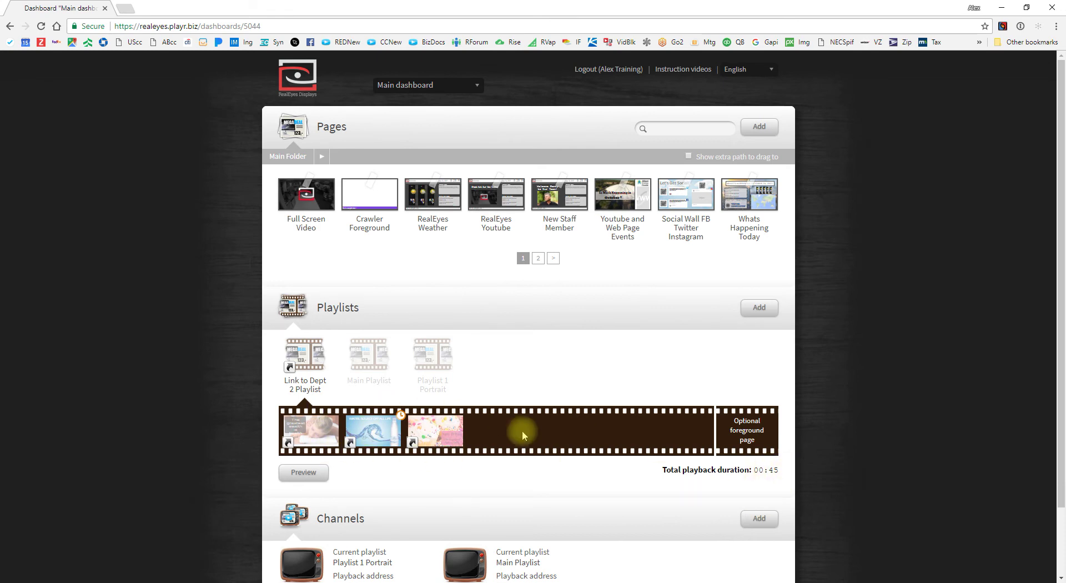
drag(287, 350, 311, 388)
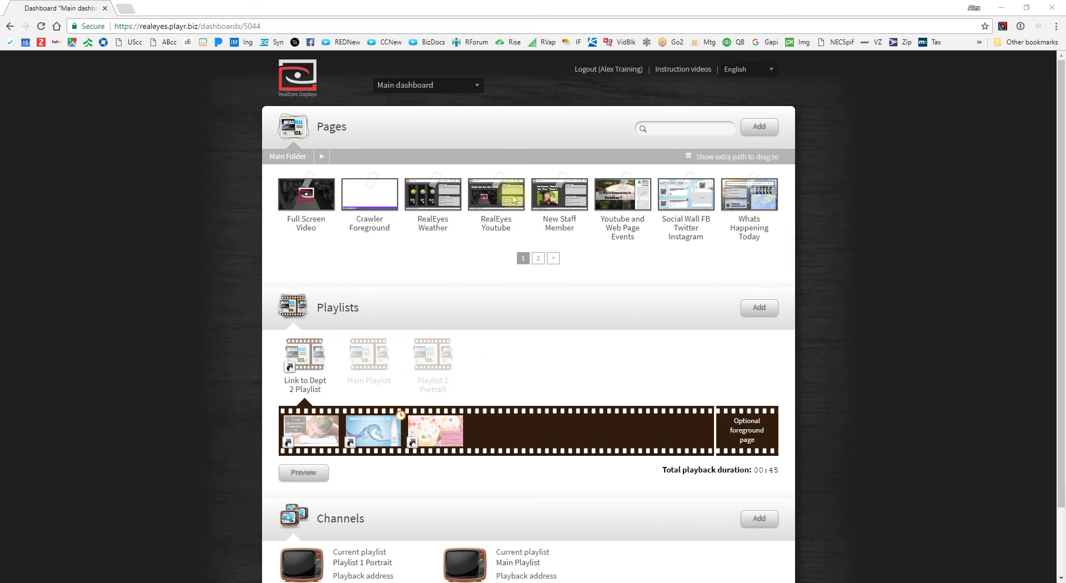
Step: Browse the add-playlist options and the dashboard list without changing anything, staying on Main dashboard
click(756, 308)
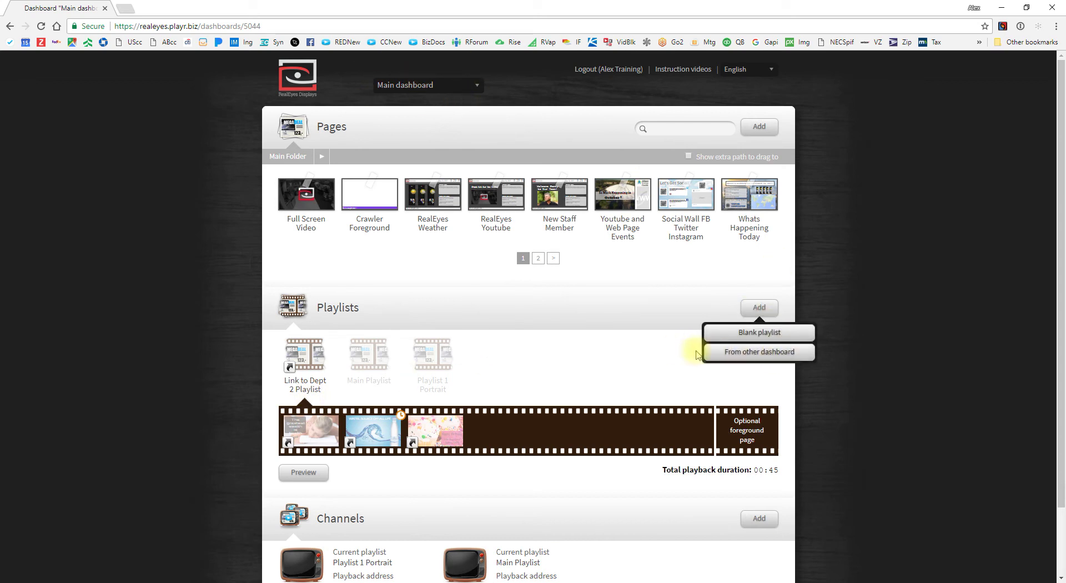
click(631, 373)
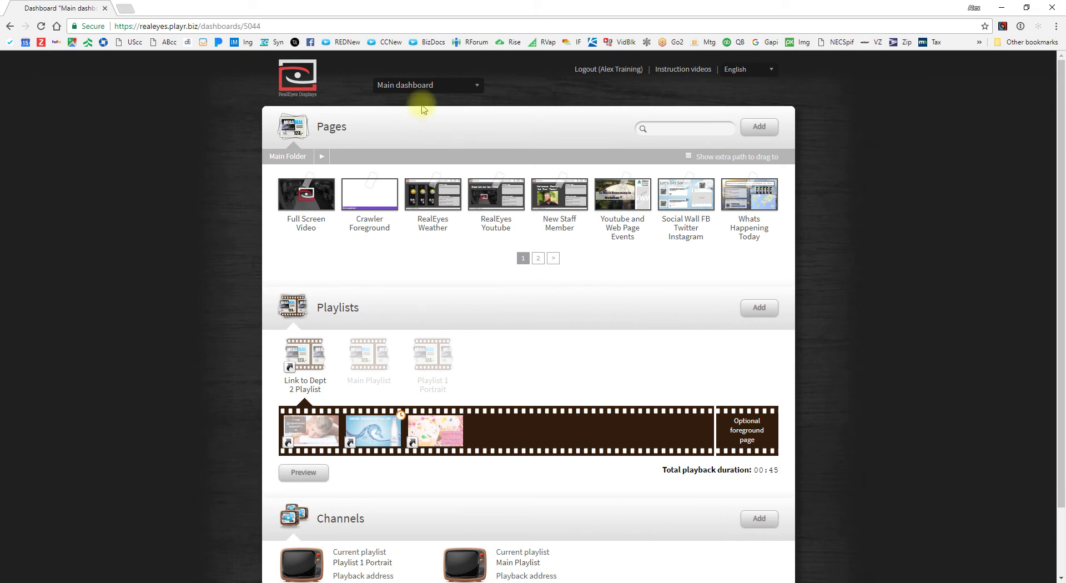
click(436, 86)
click(446, 88)
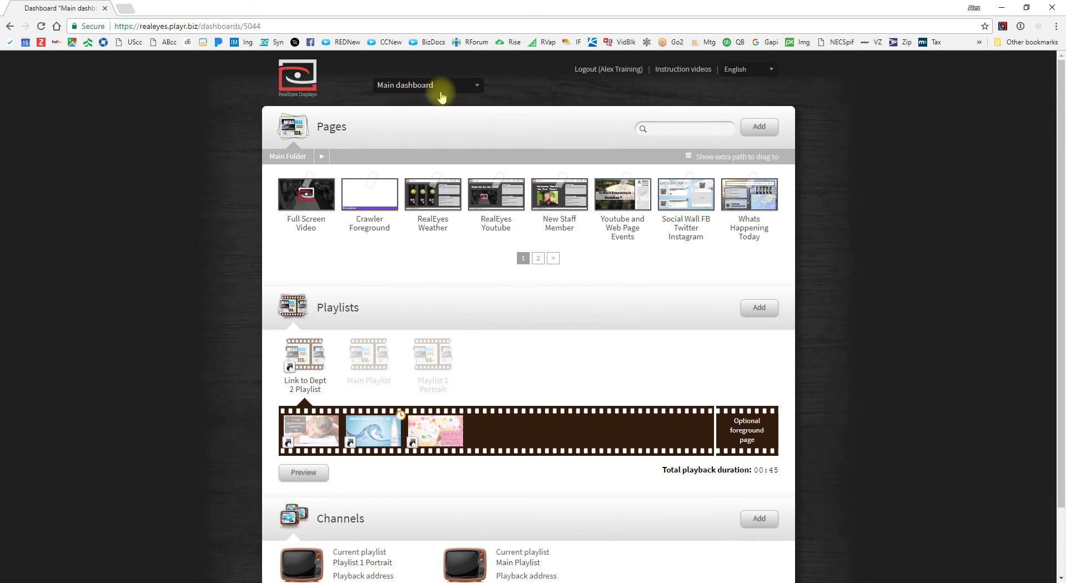
click(442, 90)
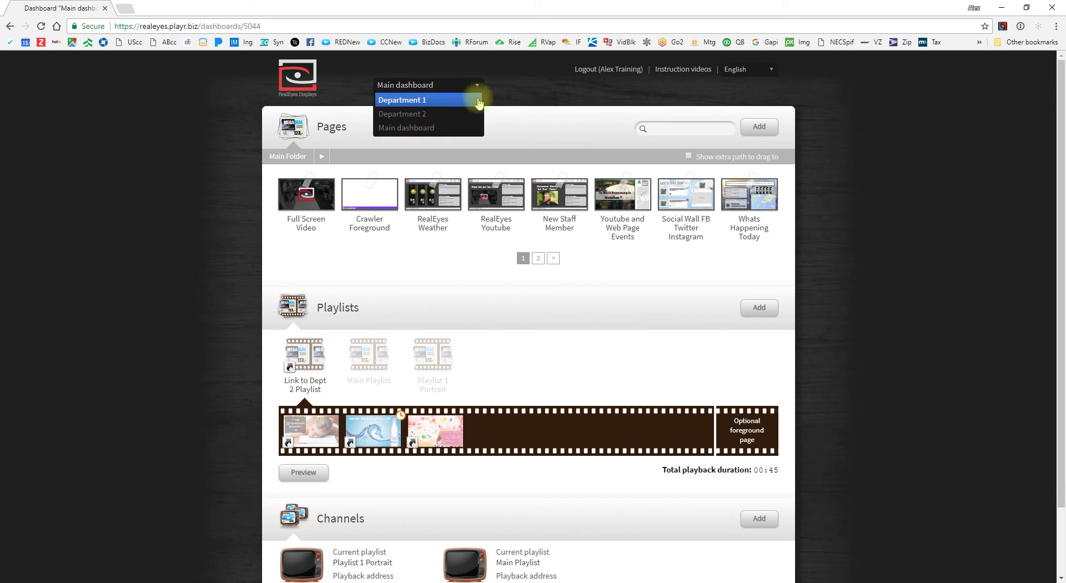
click(511, 94)
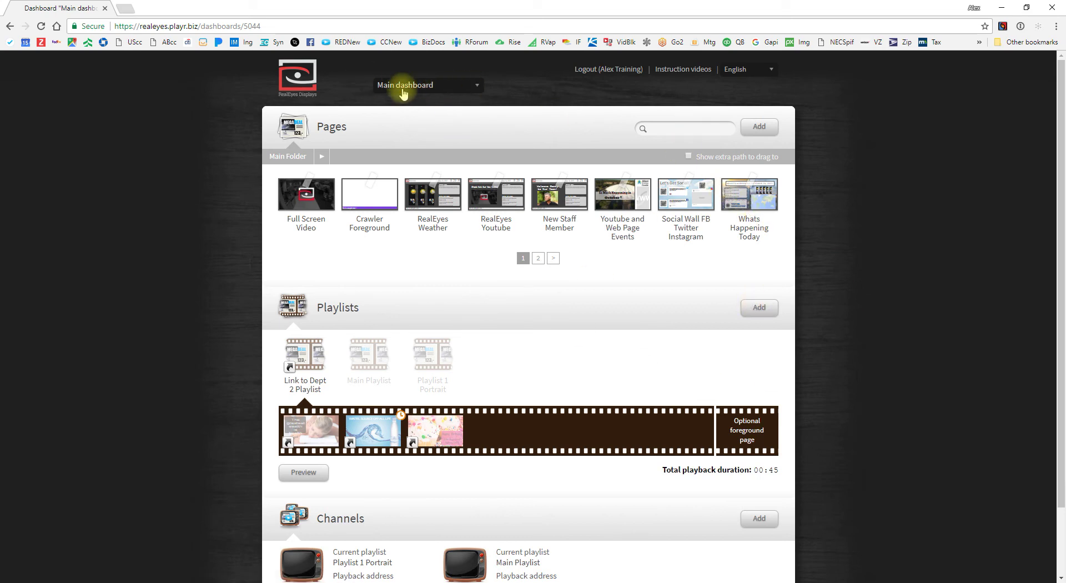
Step: Collapse the Link to Dept 2 Playlist editor so all three playlists appear side by side
drag(635, 377, 755, 342)
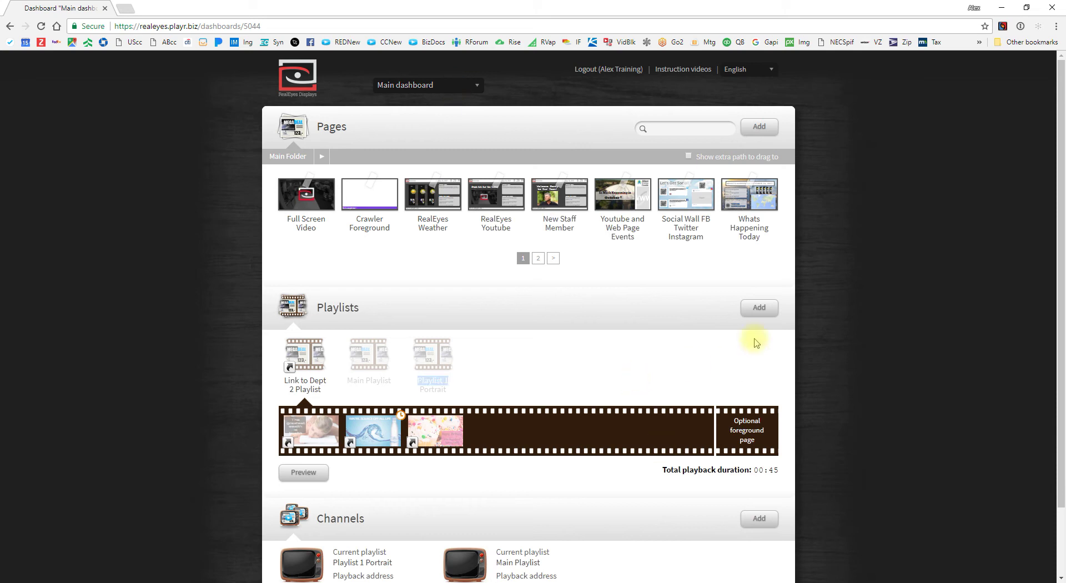
click(489, 363)
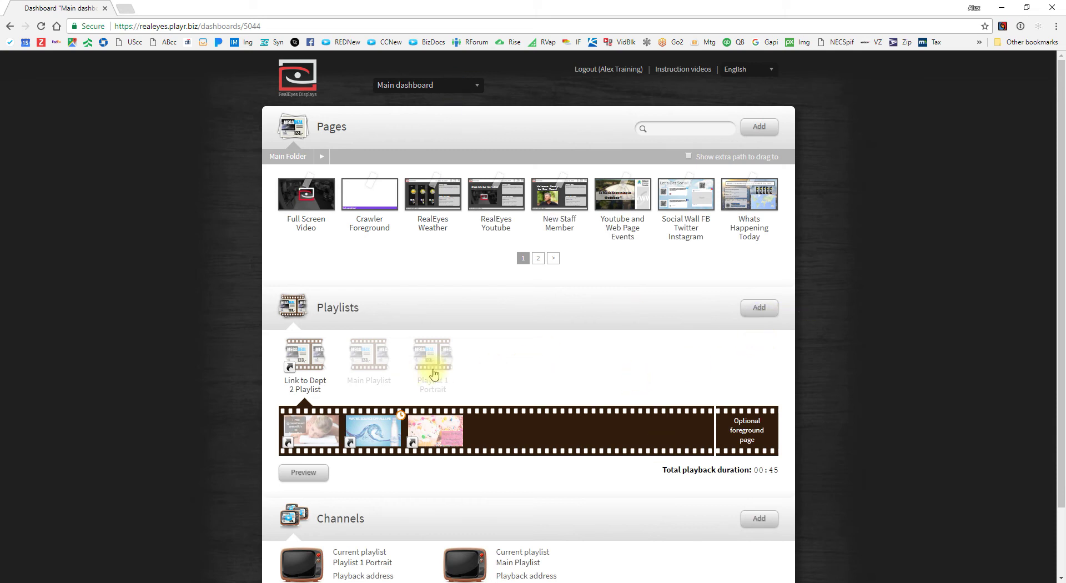
click(289, 361)
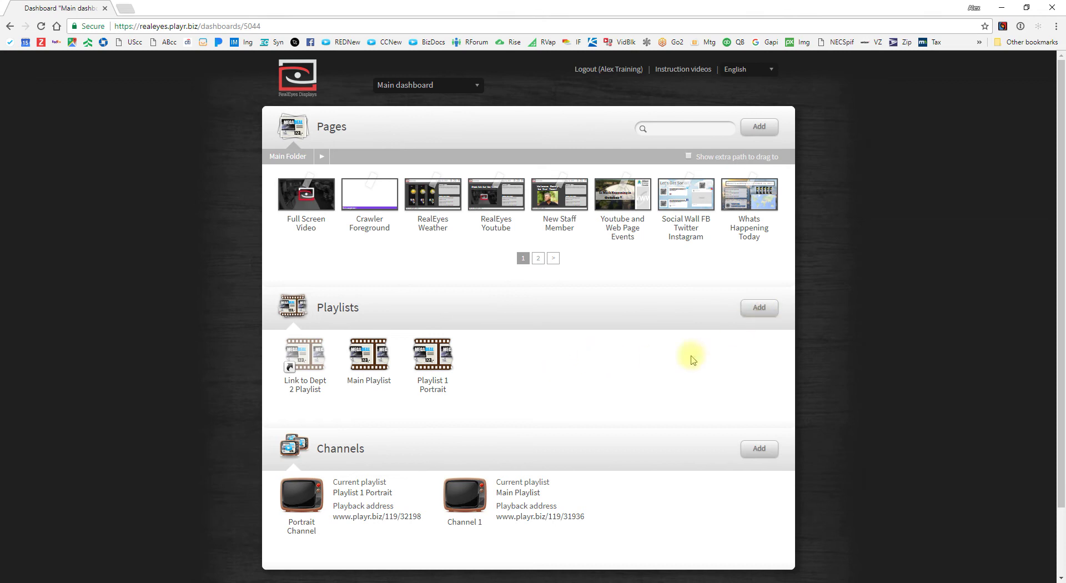
click(760, 309)
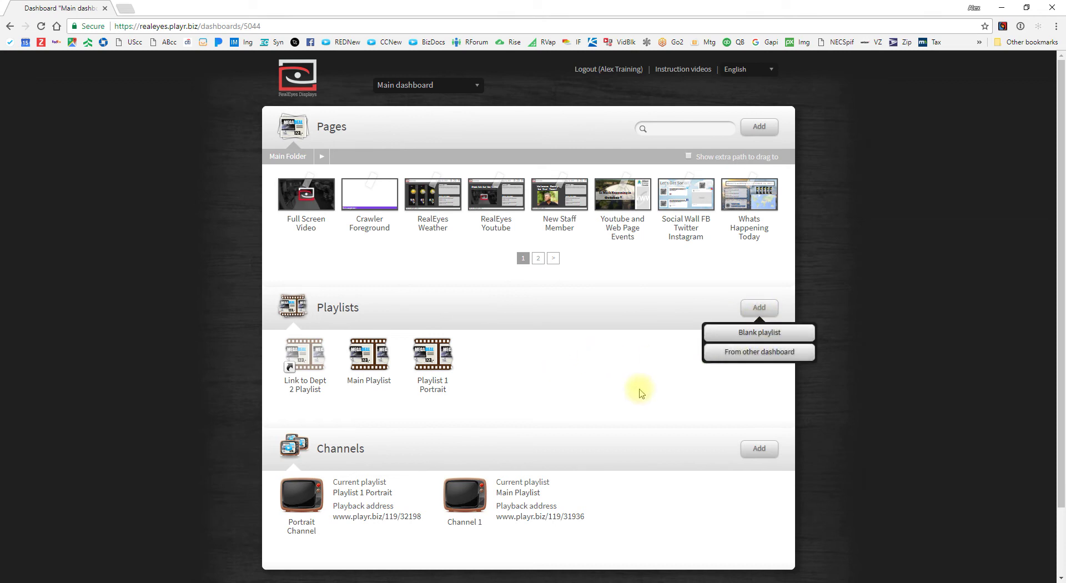
click(304, 367)
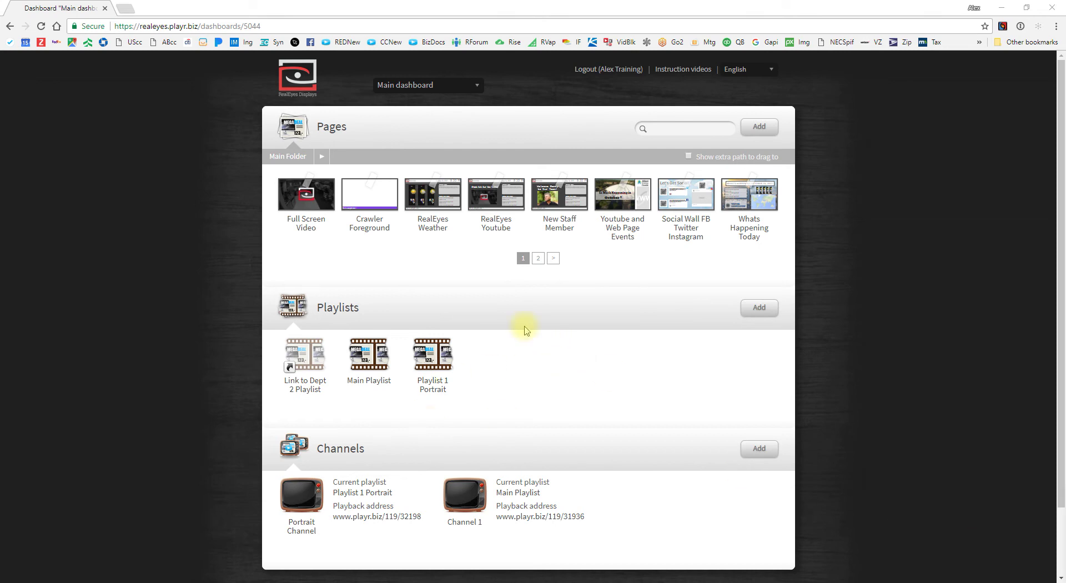
Step: Open Main Playlist to view its eight pages, Random transitions, 00:42 duration and empty foreground slot
click(368, 358)
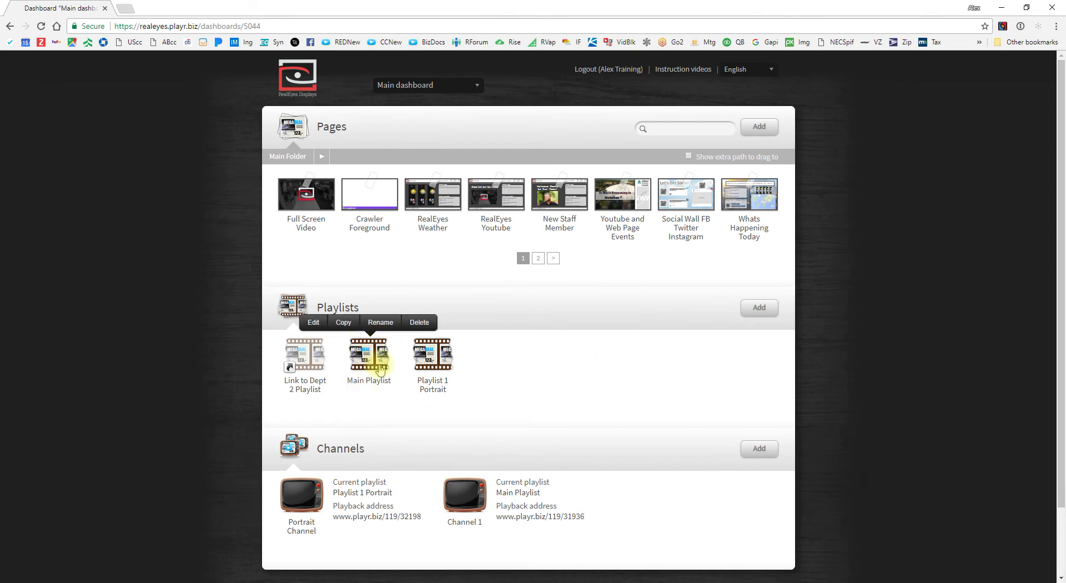
click(314, 323)
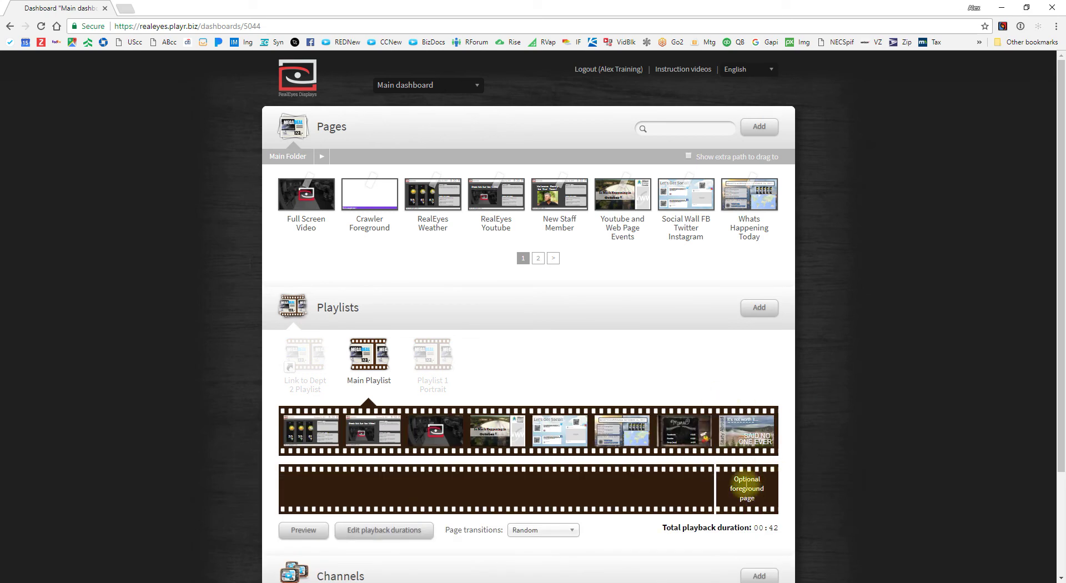
click(527, 370)
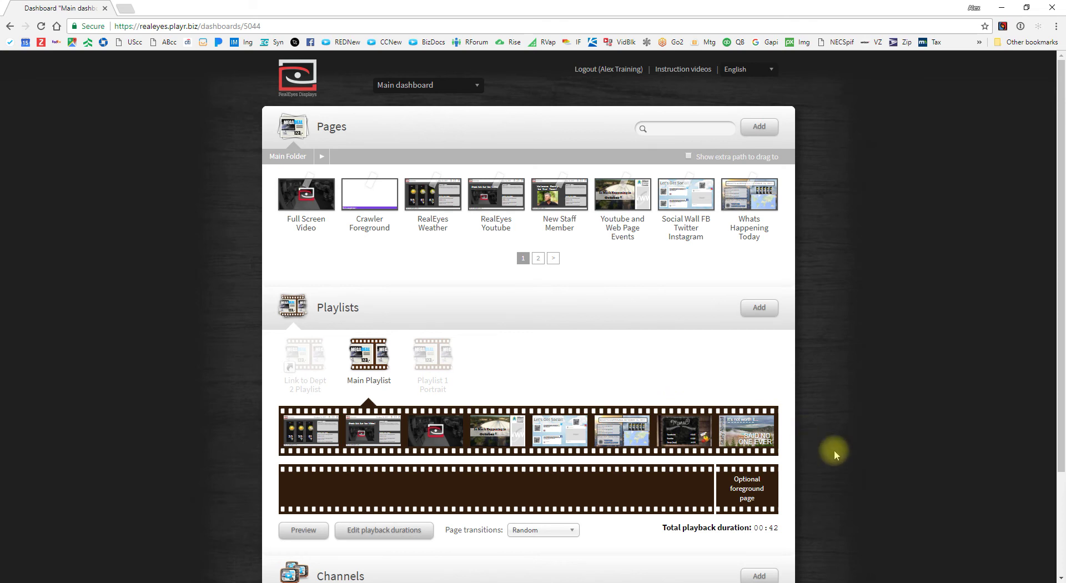
scroll(558, 358, down, 1)
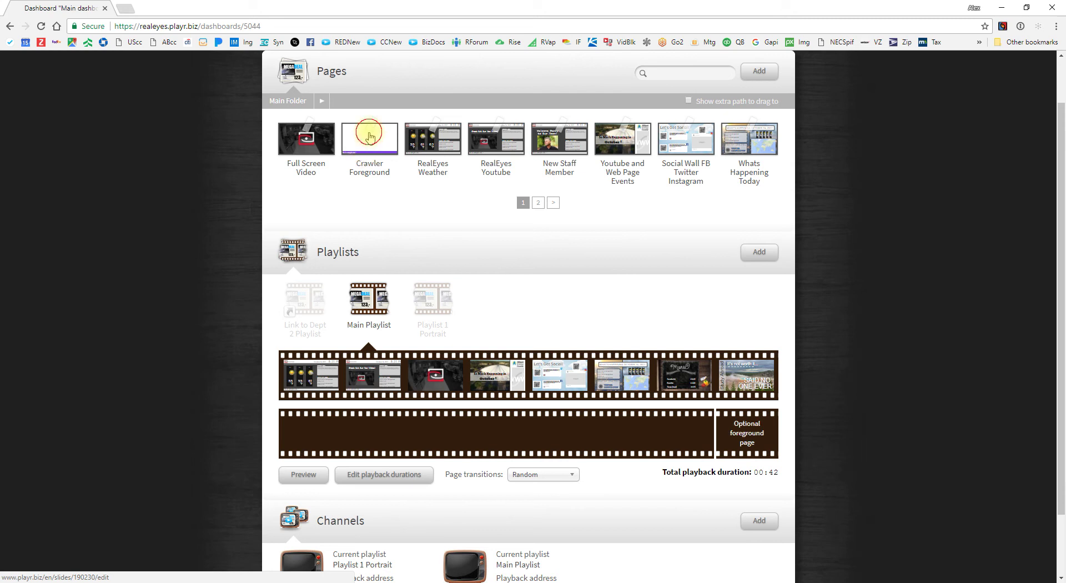
Step: Set Crawler Foreground as Main Playlist's foreground page and preview the playlist with it running
drag(369, 135, 740, 443)
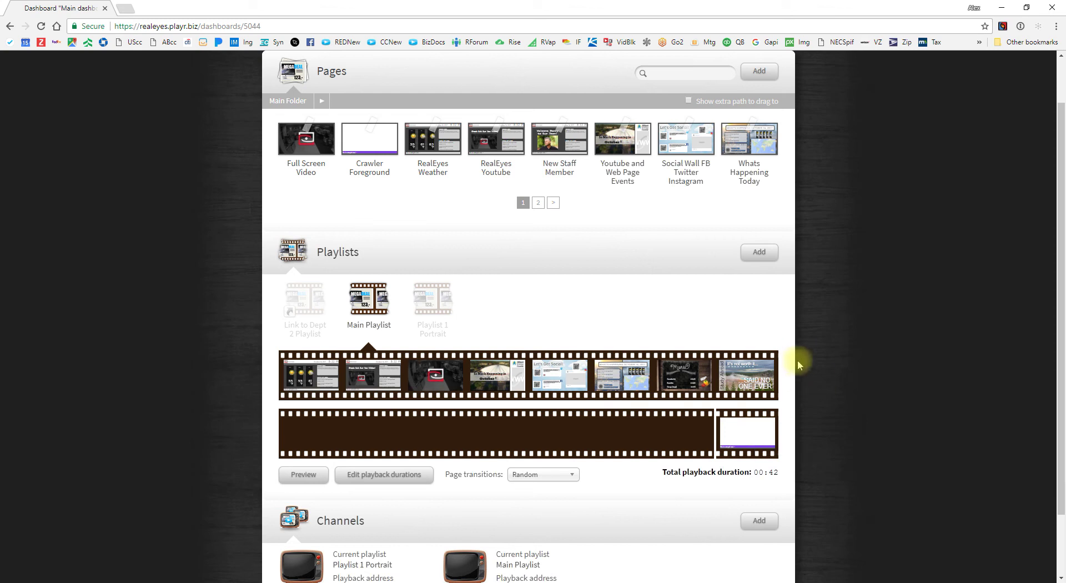
scroll(798, 362, down, 1)
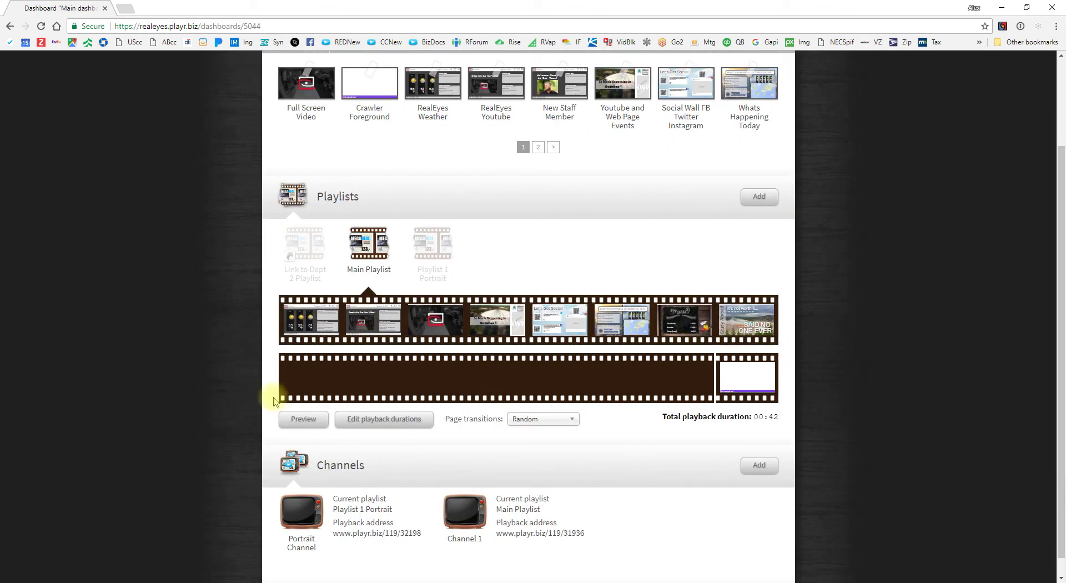
click(303, 420)
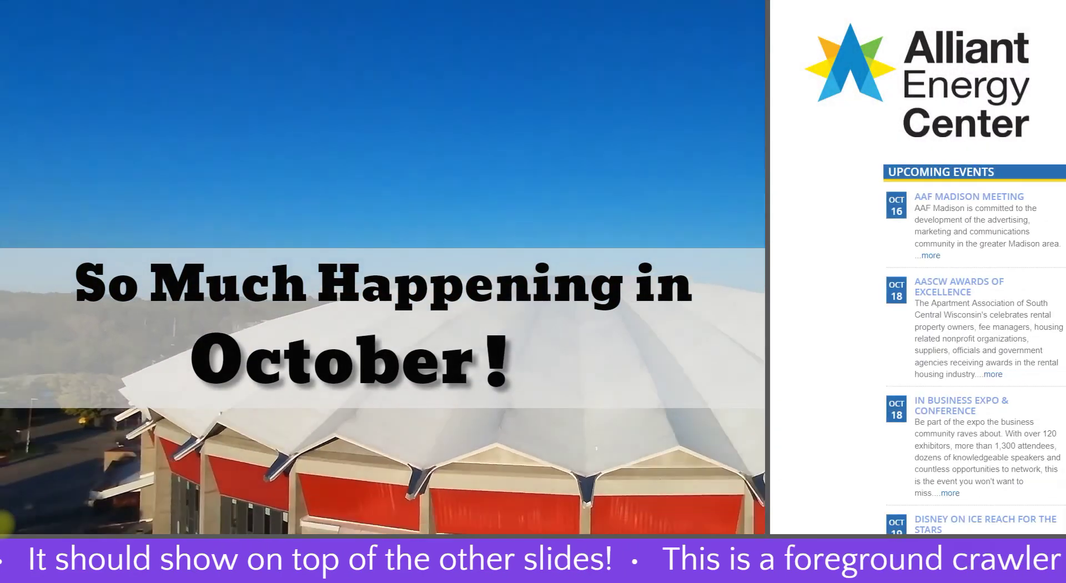
Step: Exit fullscreen and close the Main Playlist preview window
key(Escape)
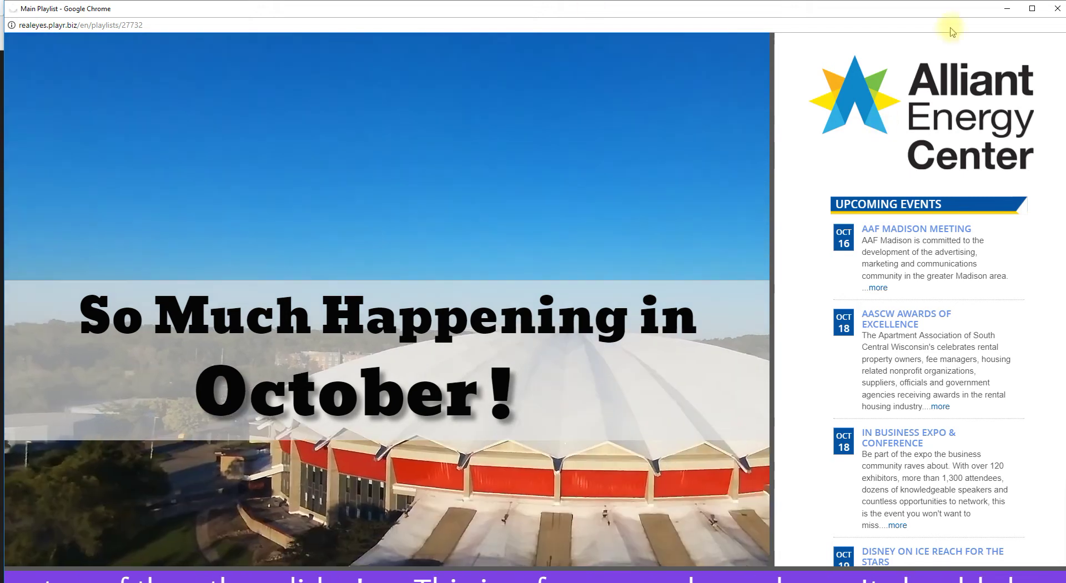
click(976, 10)
click(982, 41)
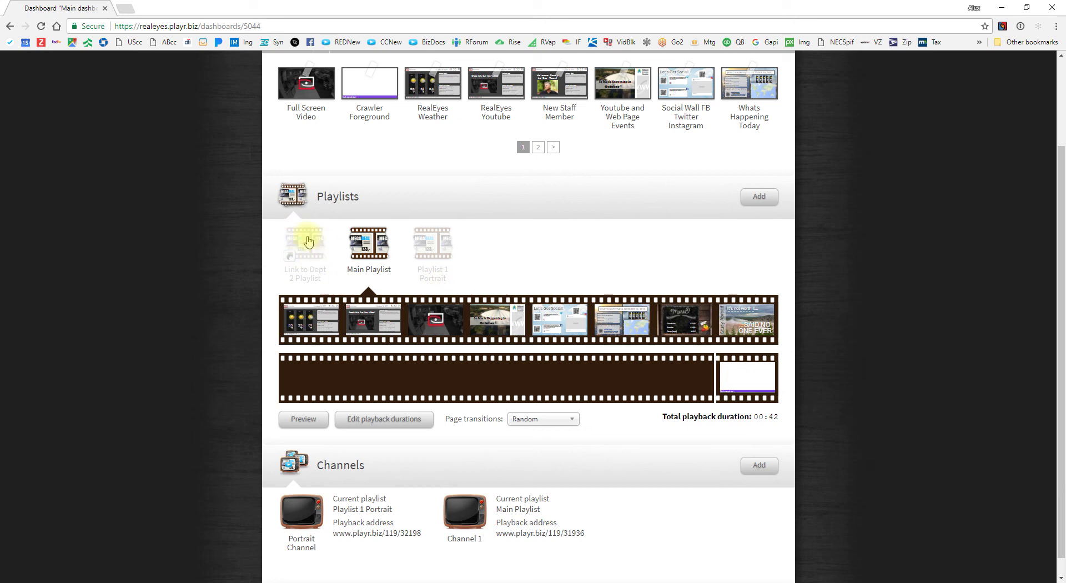
Step: Open Link to Dept 2 Playlist and, after trying Weather and Youtube pages, make Crawler Foreground its foreground
click(299, 243)
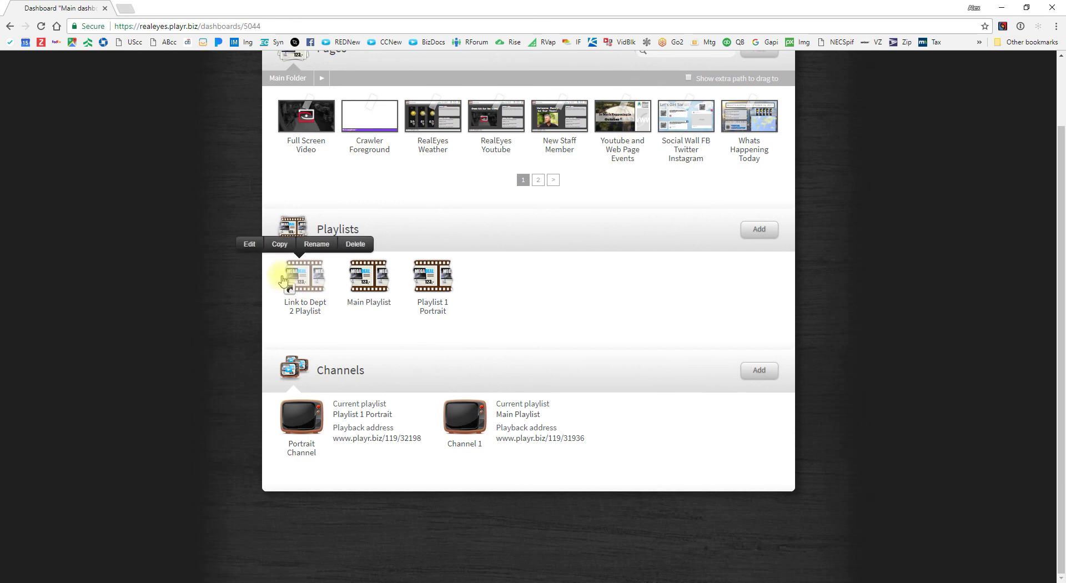
click(304, 302)
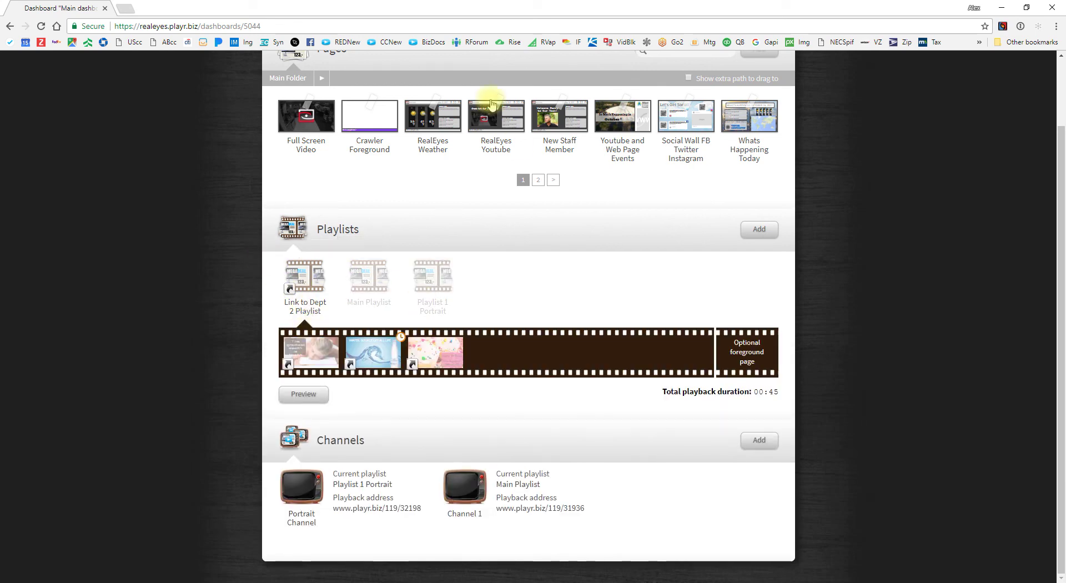
drag(498, 162, 500, 361)
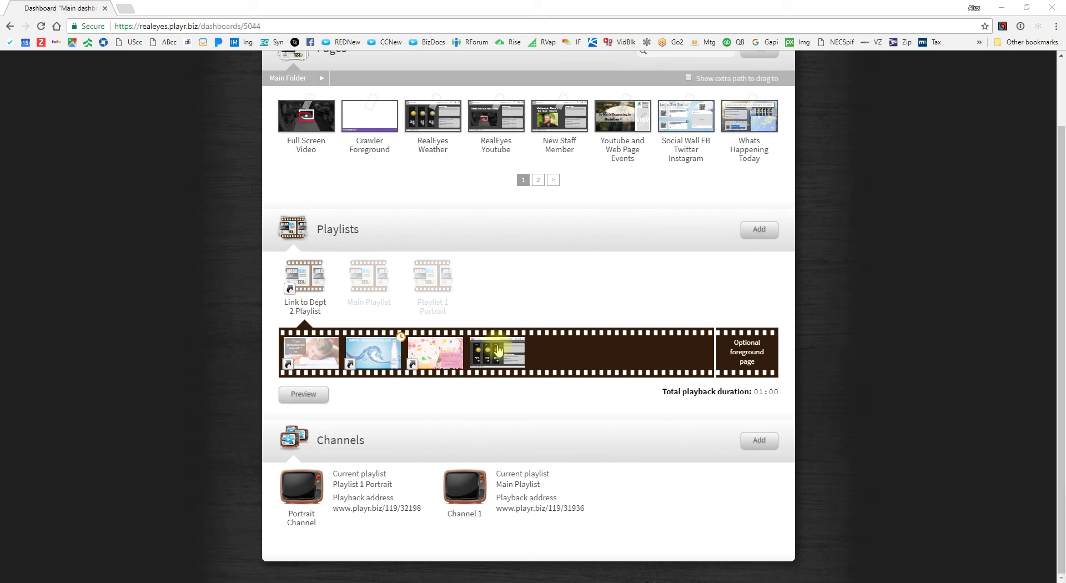
drag(497, 351, 557, 285)
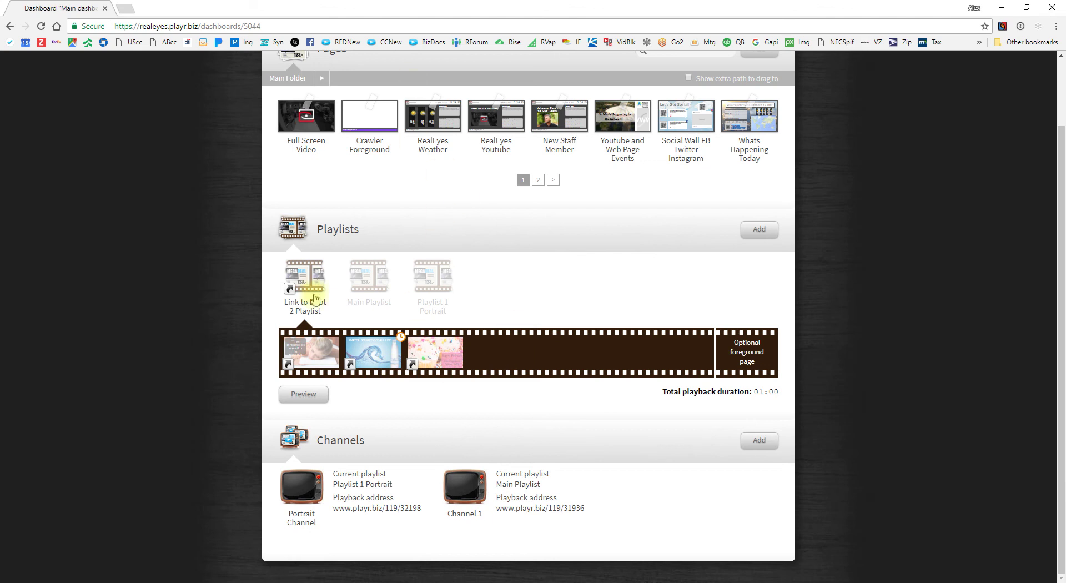
drag(506, 127, 488, 319)
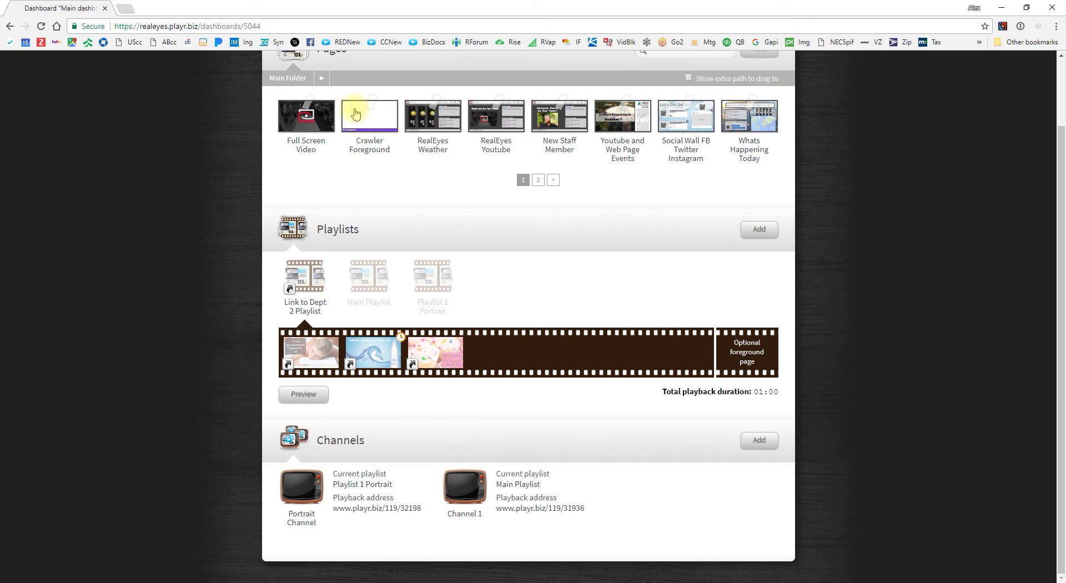
drag(355, 114, 738, 350)
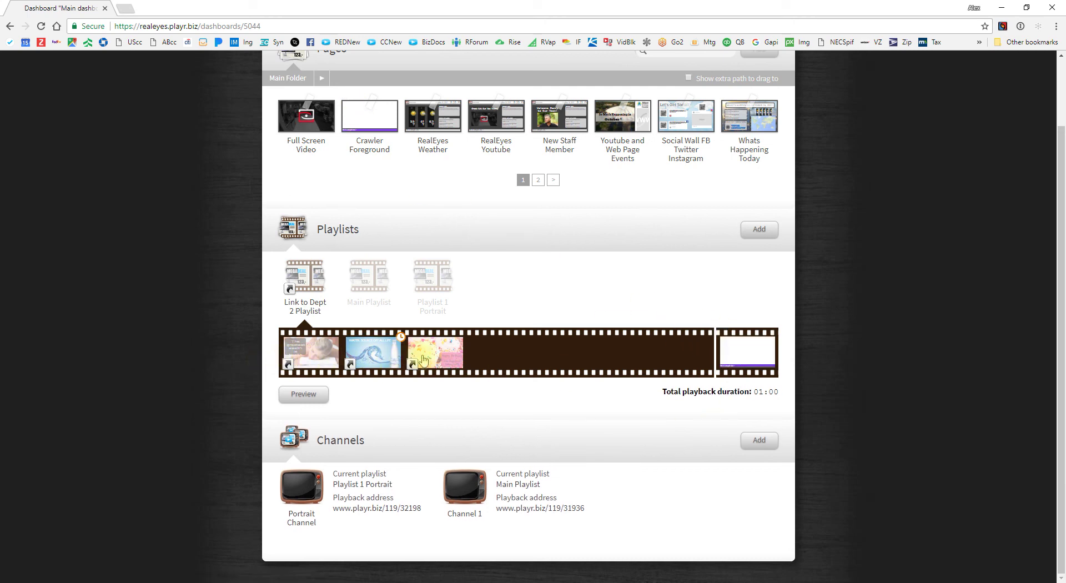
click(285, 397)
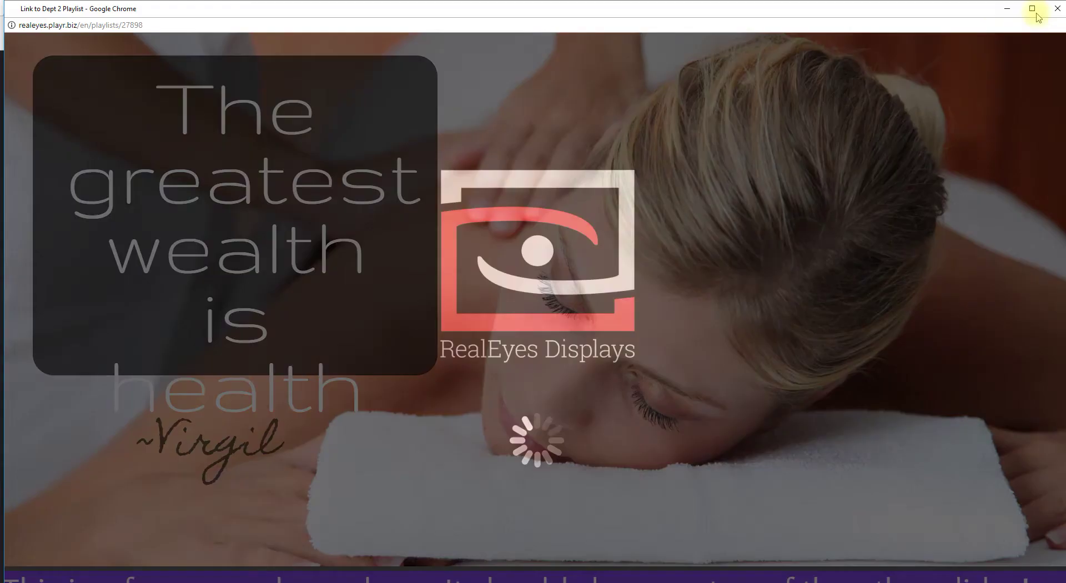
click(1061, 3)
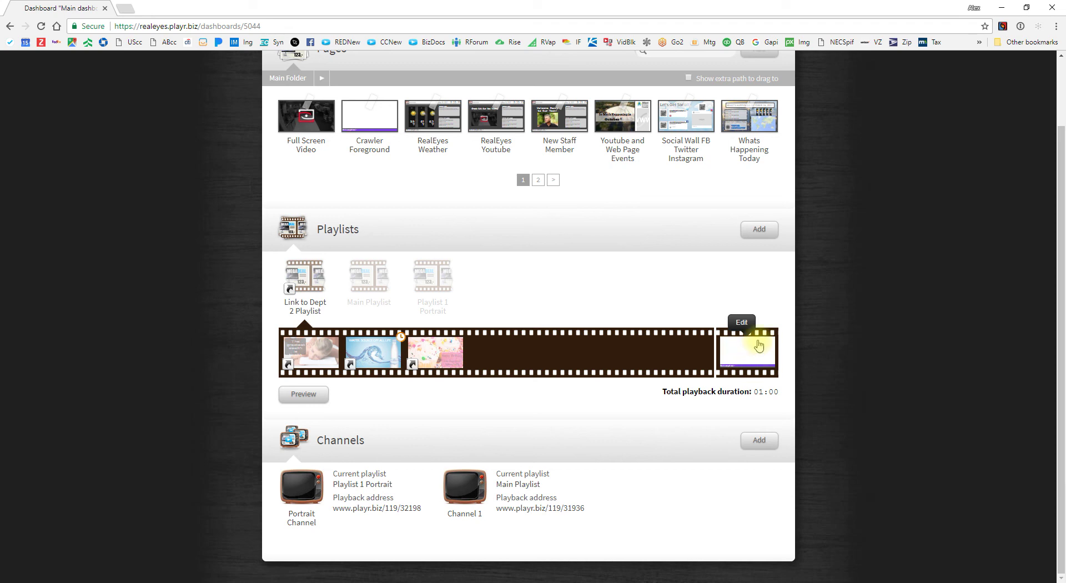
Step: Close the Link to Dept 2 Playlist editor and open Main Playlist for editing
click(357, 274)
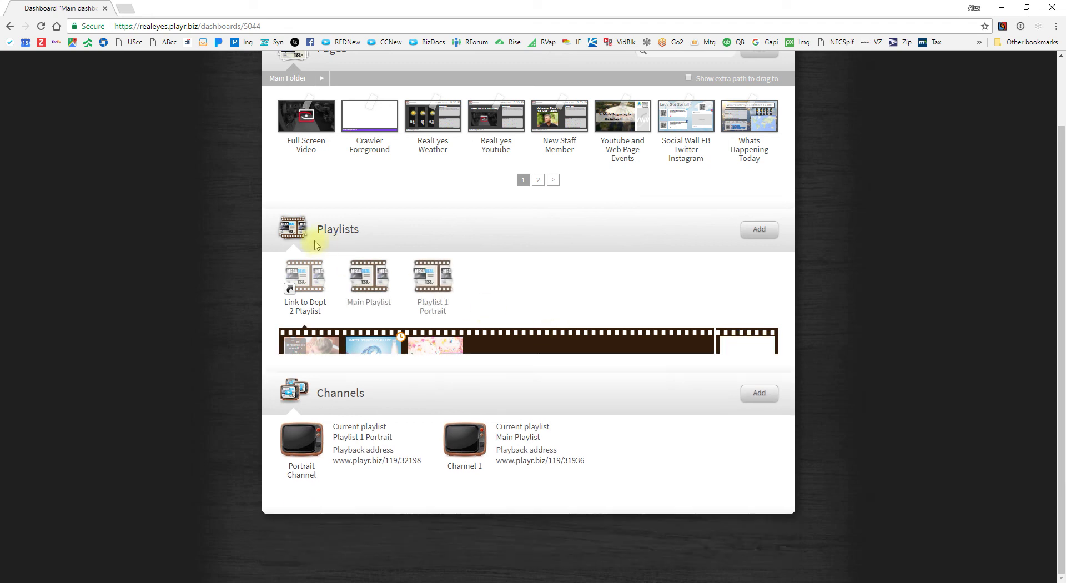
click(385, 274)
click(312, 245)
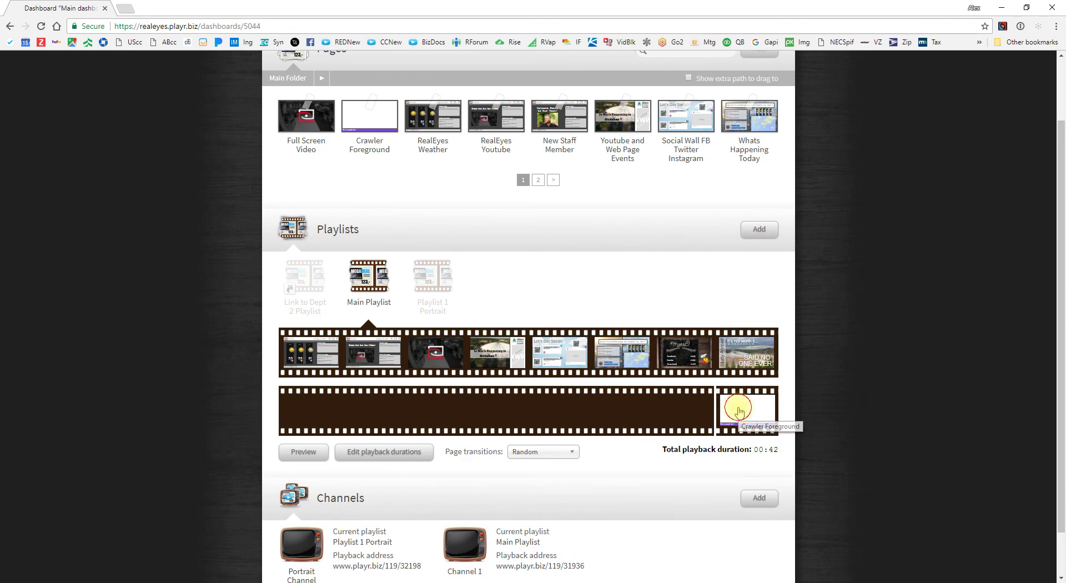
Step: Take Crawler Foreground out of the foreground slot, keeping the 00:42 total
drag(738, 410, 739, 412)
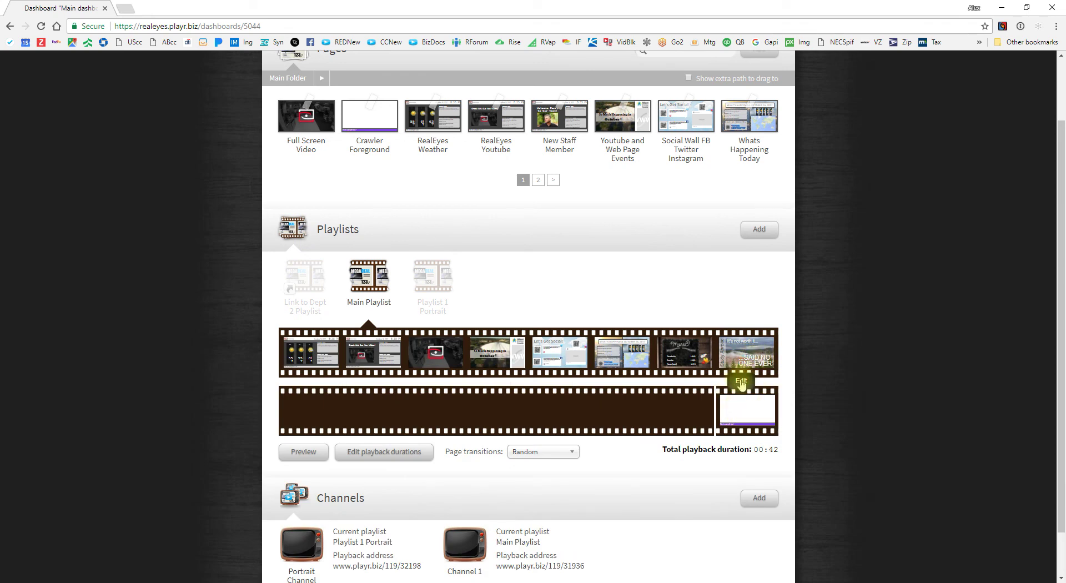
mouse_move(750, 354)
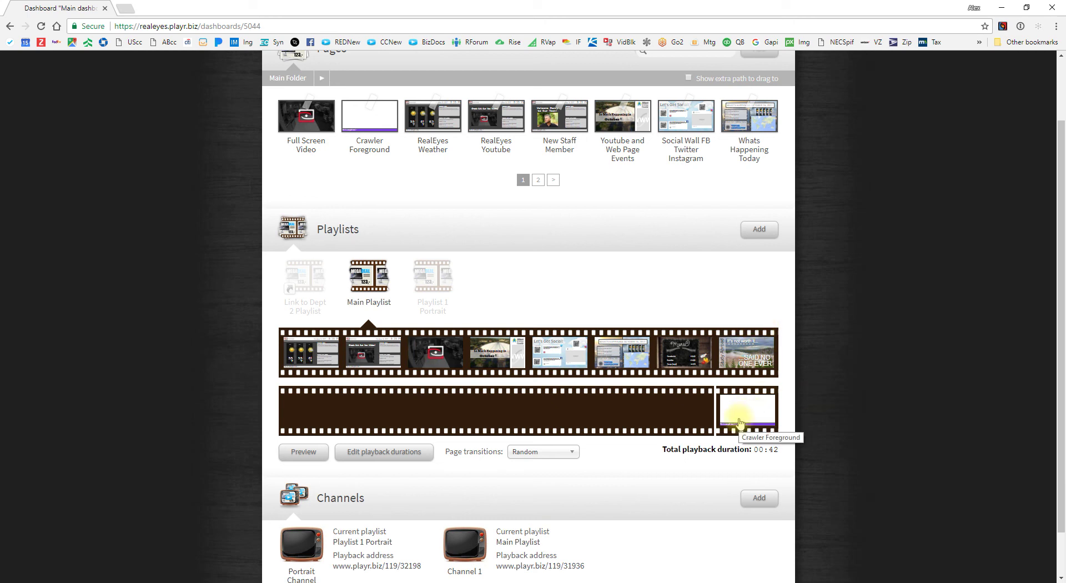
mouse_move(749, 416)
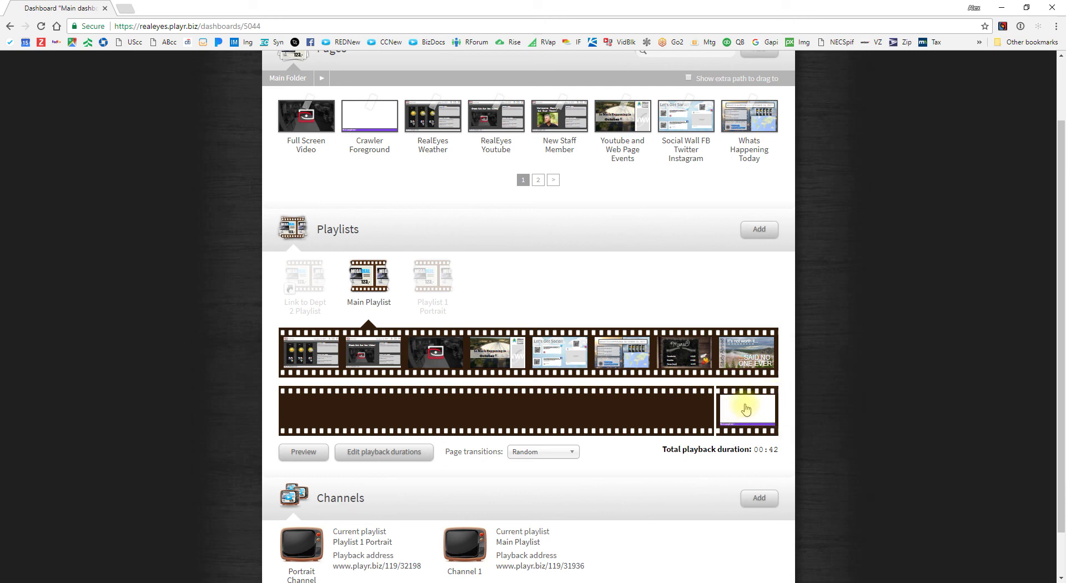
drag(746, 409, 251, 484)
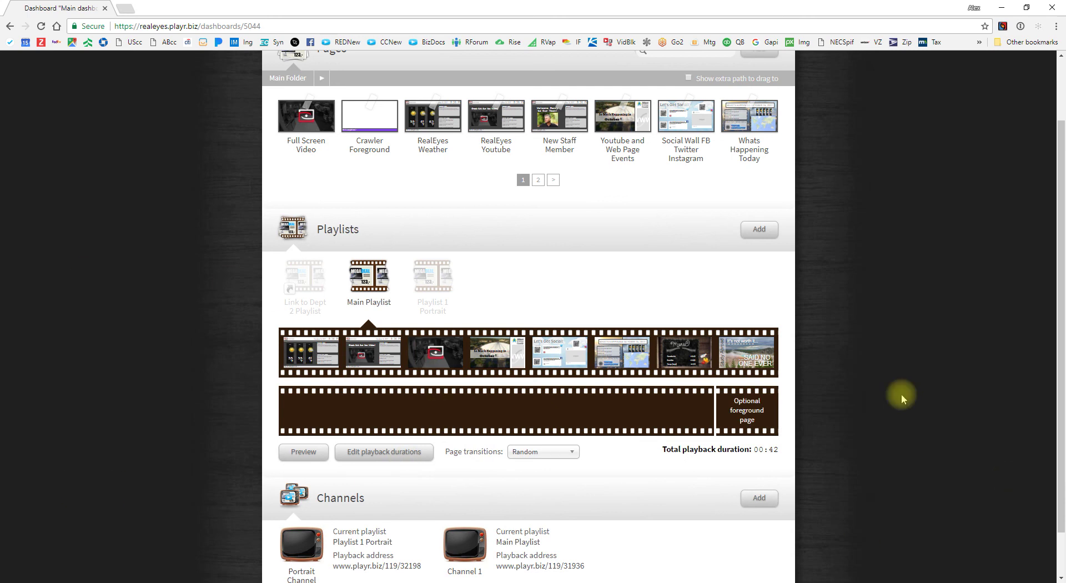